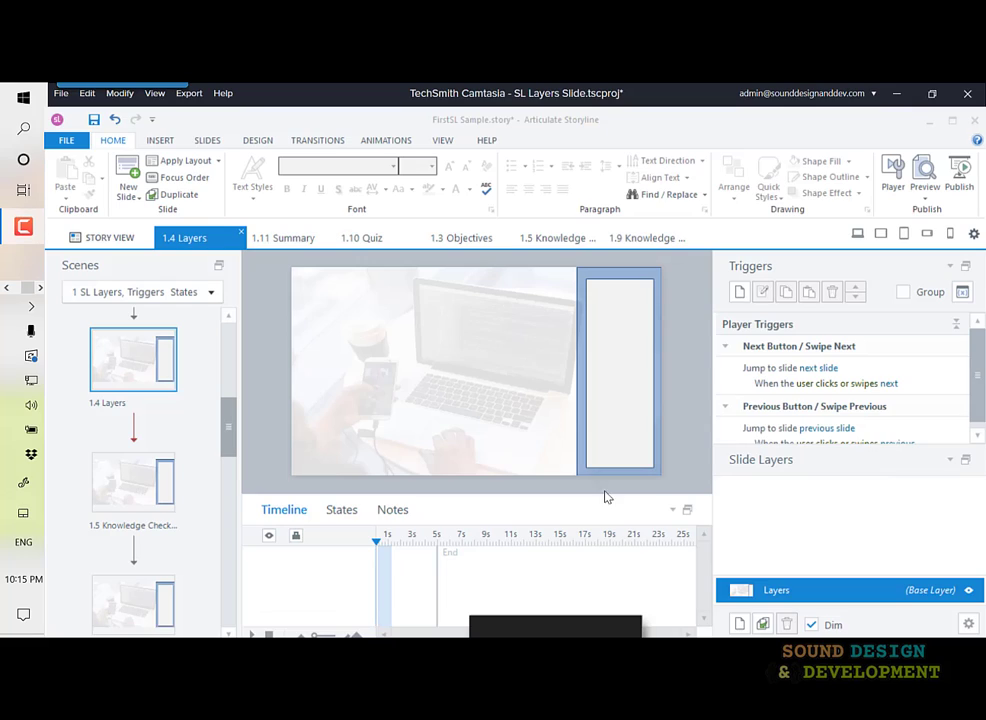
# Step: Add a new slide layer to slide 1.4 Layers and name it Rename
pyautogui.click(739, 624)
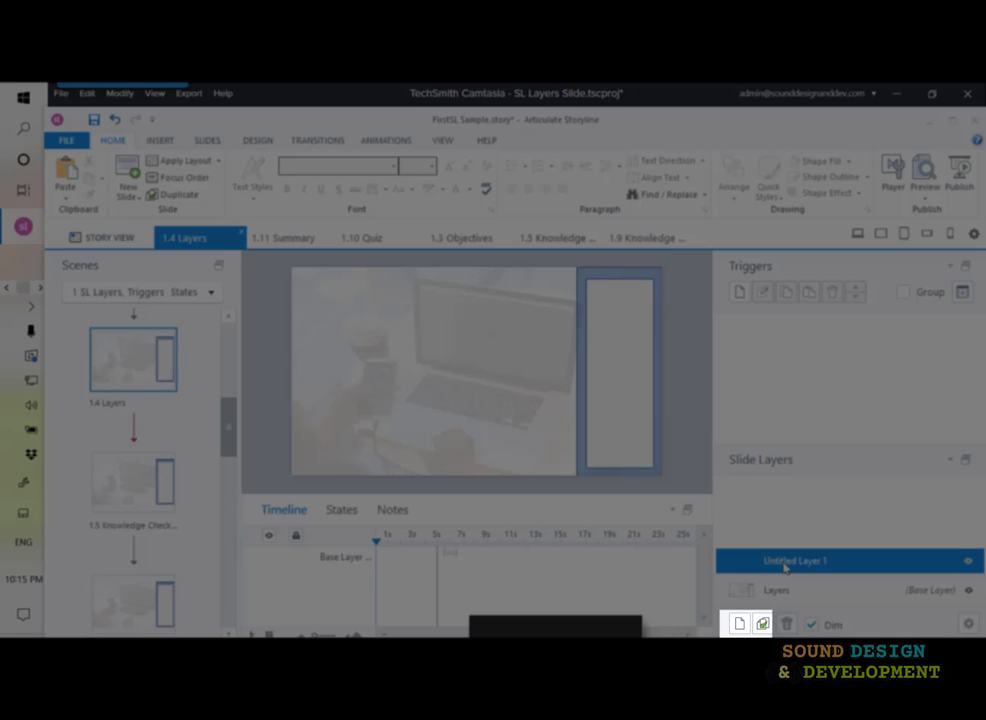
pyautogui.doubleClick(784, 566)
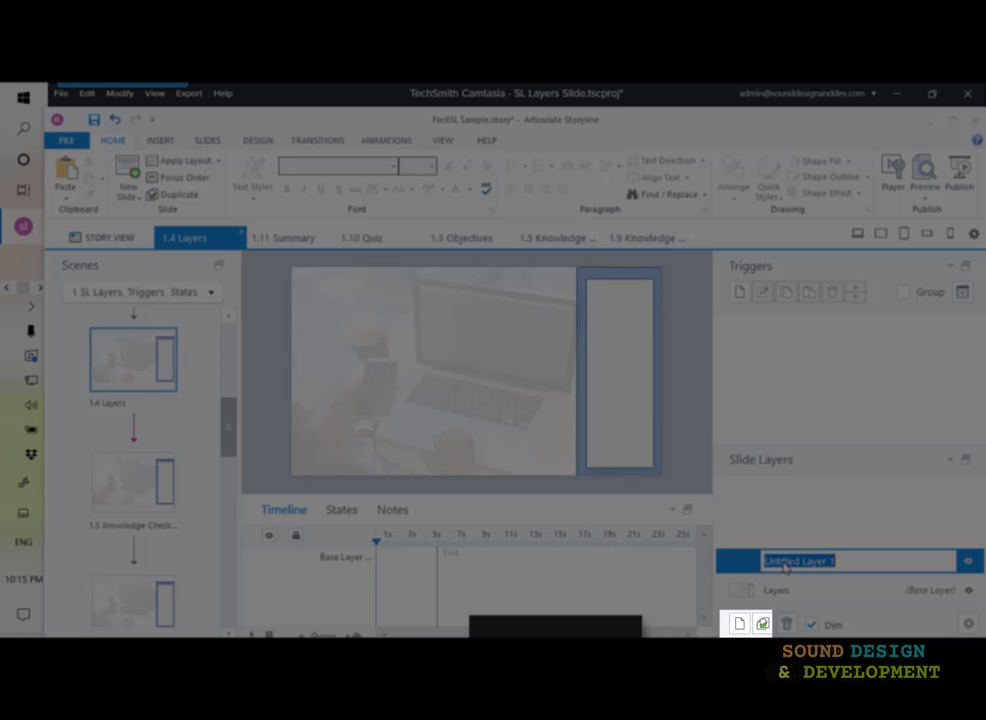
pyautogui.write('Rename')
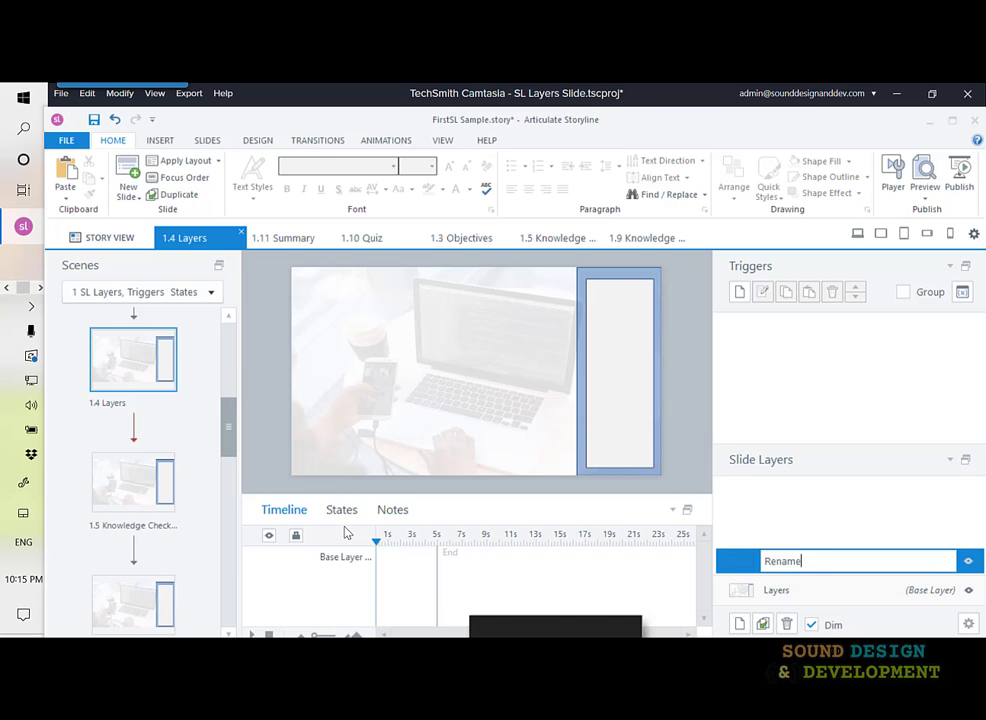
# Step: Insert a second slide layer on the Layers slide and name it New
pyautogui.click(172, 140)
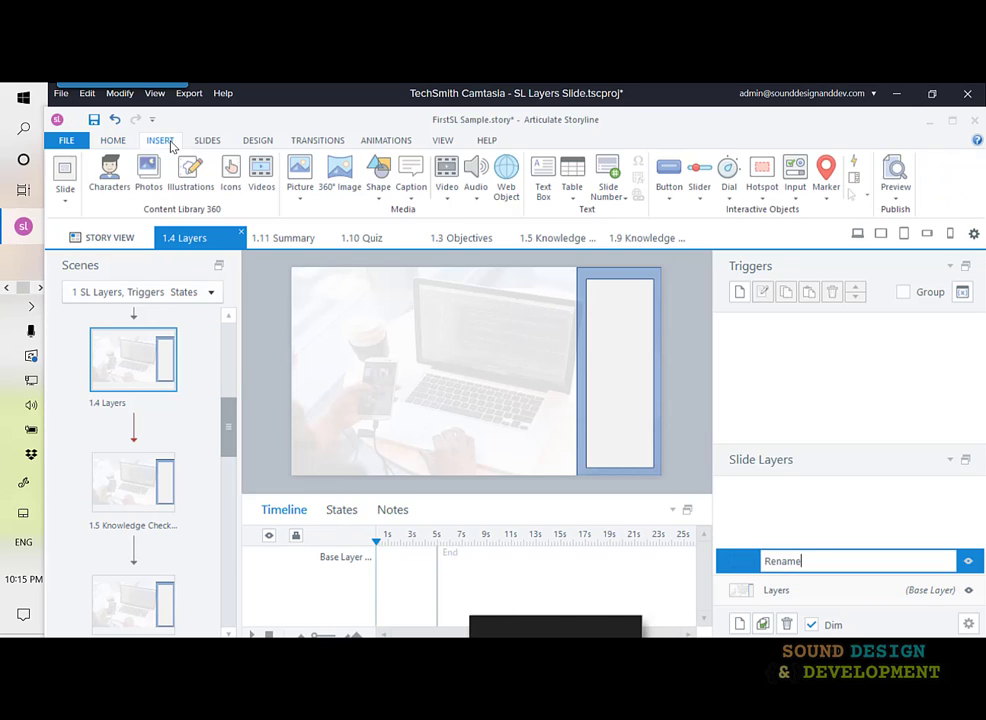
pyautogui.click(65, 200)
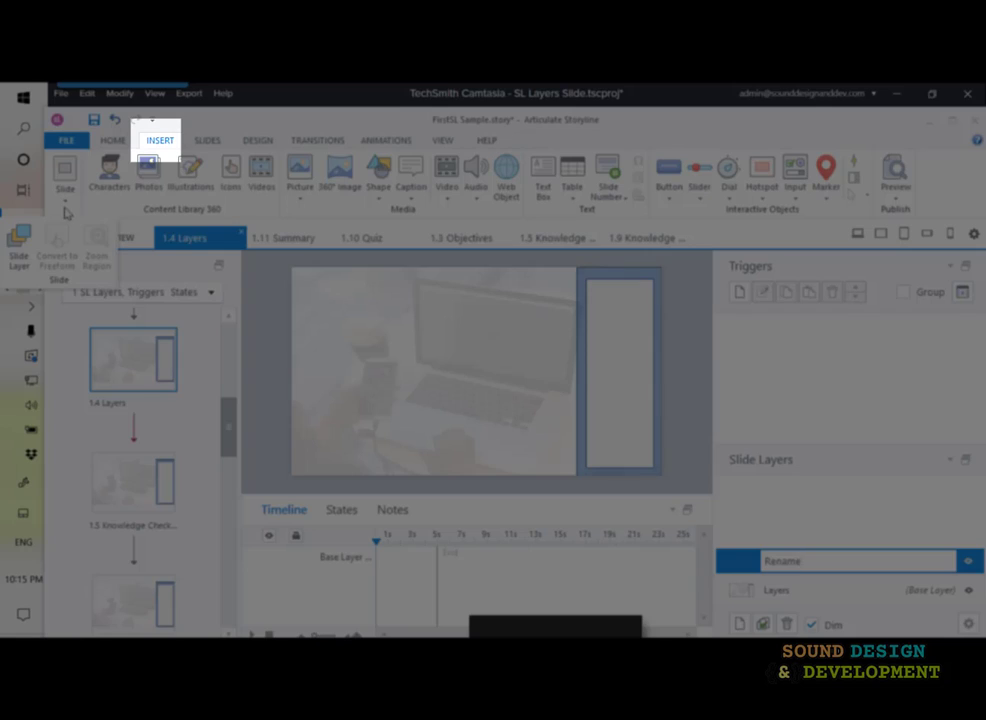
pyautogui.click(19, 242)
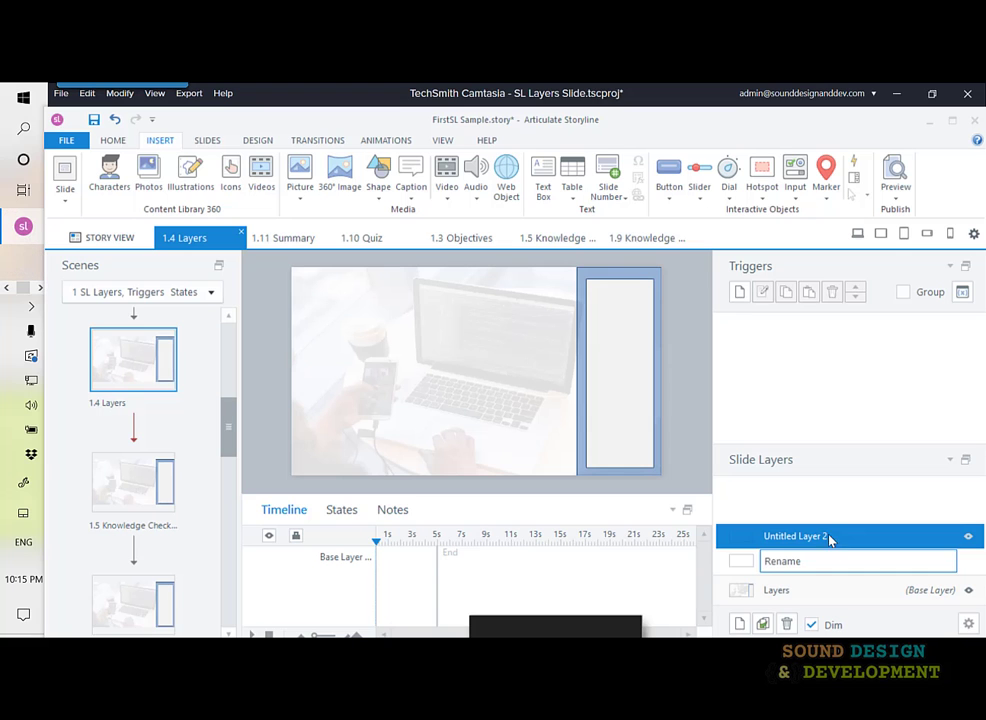
pyautogui.doubleClick(828, 536)
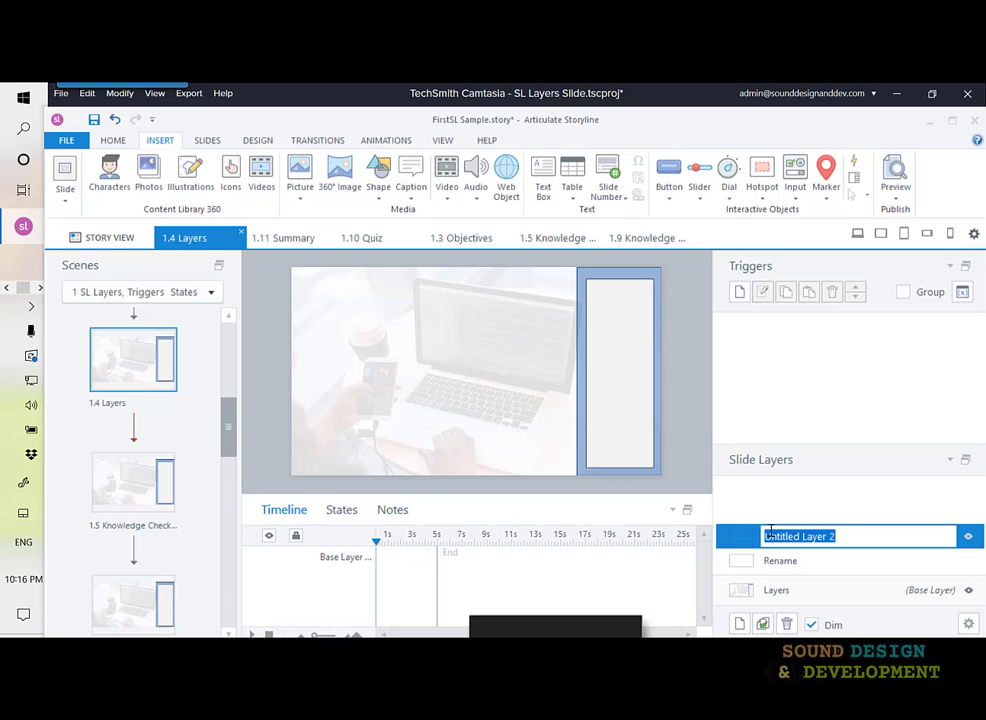
pyautogui.write('New')
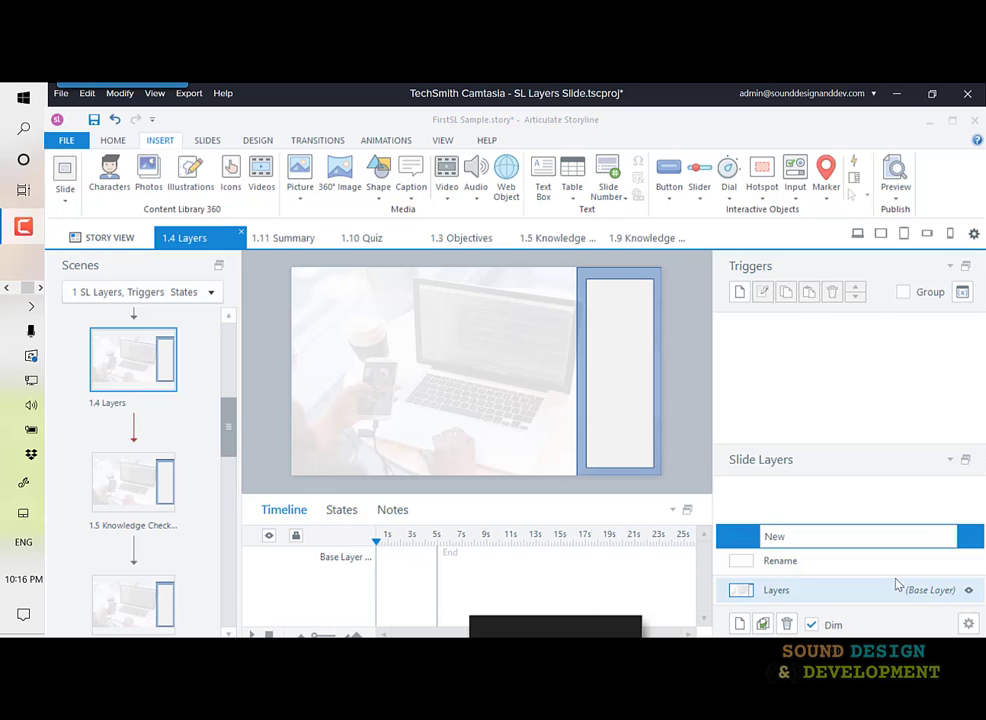
# Step: Change the name of the slide layer called Rename to Layer
pyautogui.doubleClick(771, 563)
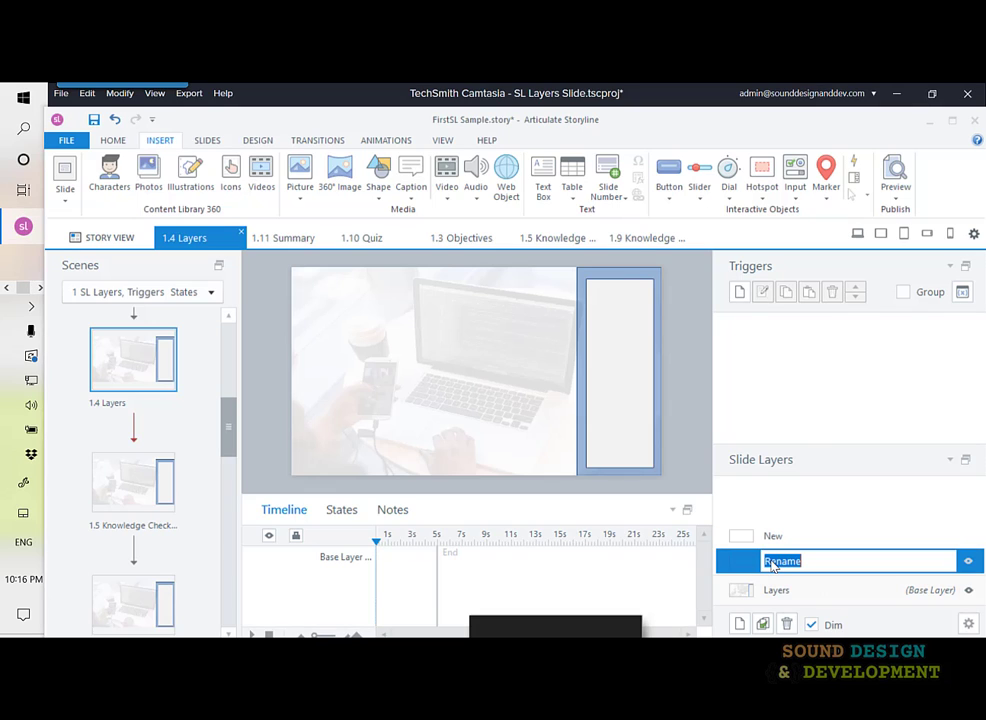
pyautogui.press('BackSpace')
pyautogui.press('Return')
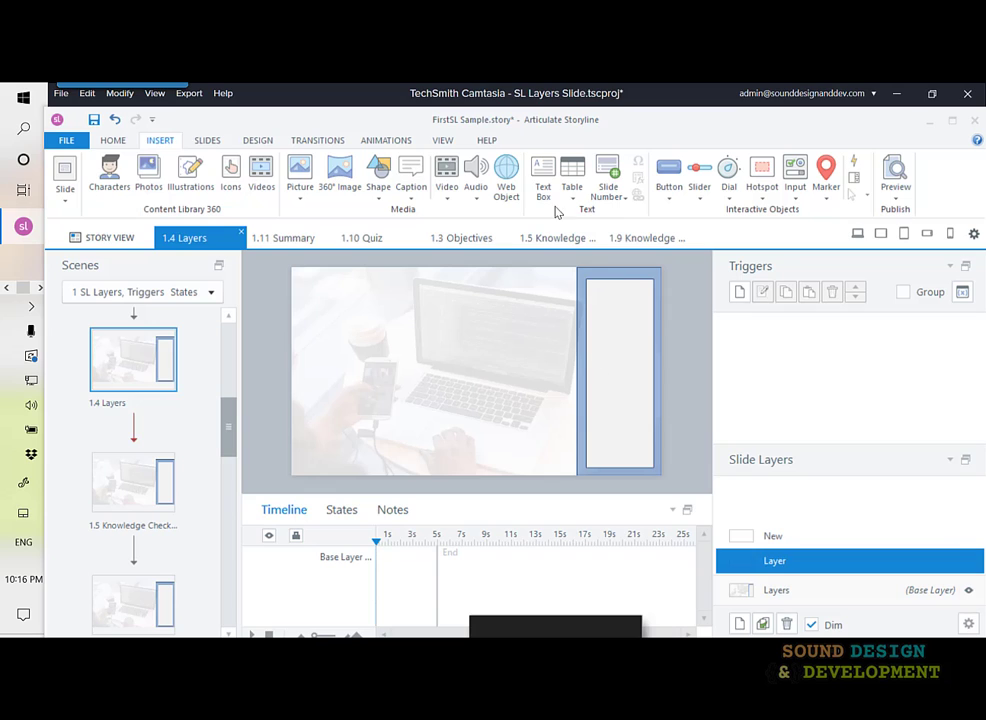
# Step: Draw a text box on the base layer of slide 1.4, inside the light panel within the blue frame
pyautogui.click(541, 182)
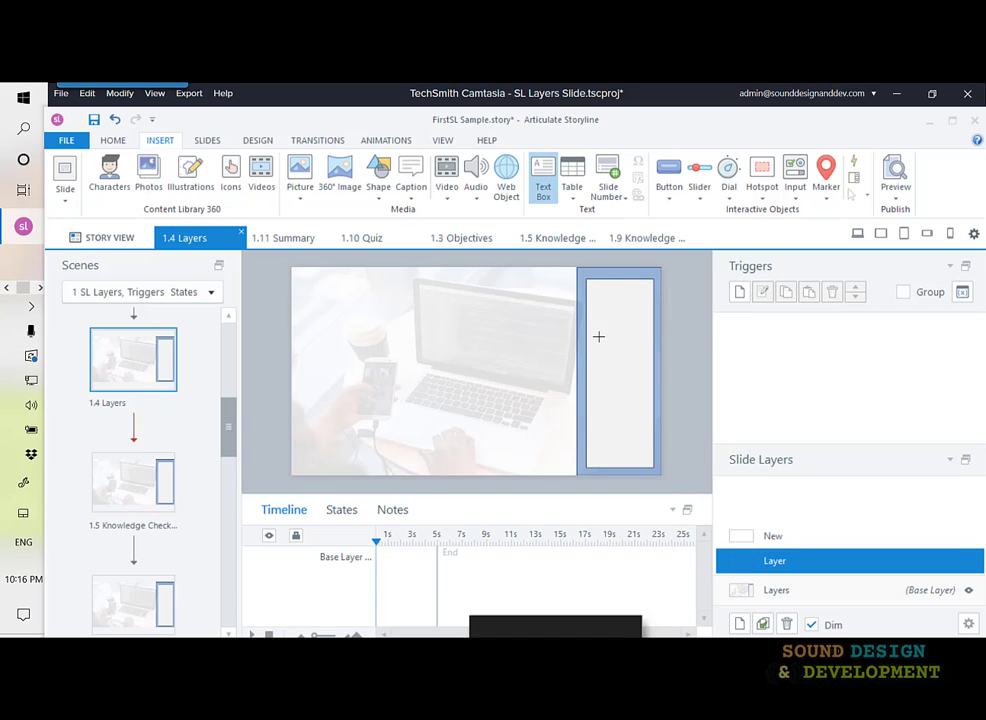
pyautogui.doubleClick(794, 592)
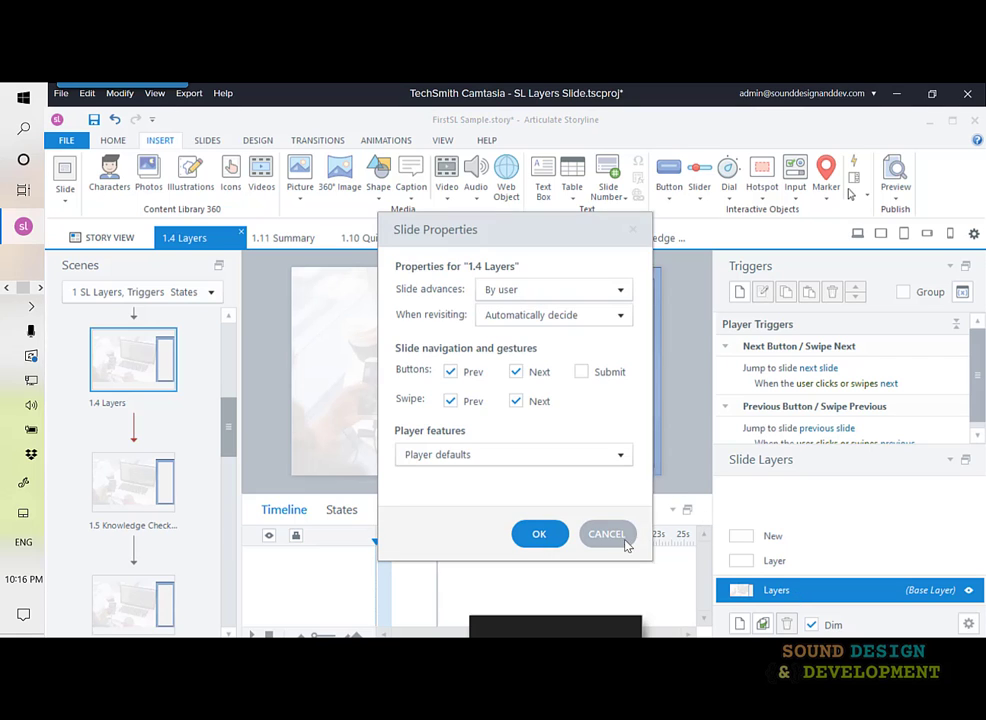
pyautogui.click(624, 536)
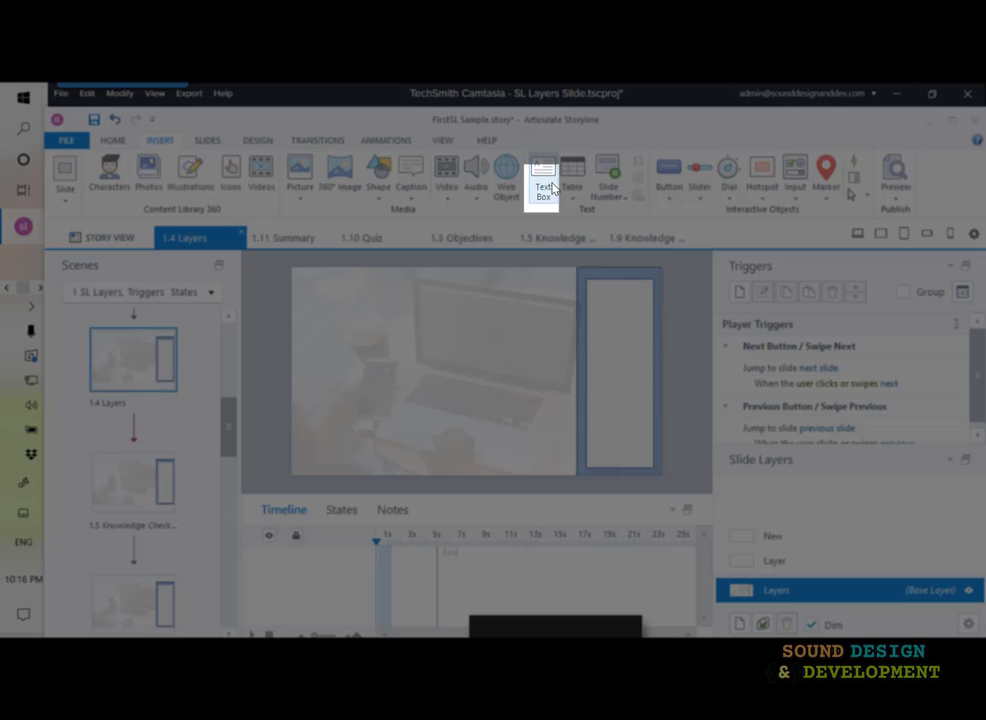
pyautogui.click(541, 182)
pyautogui.moveTo(594, 337); pyautogui.dragTo(650, 398)
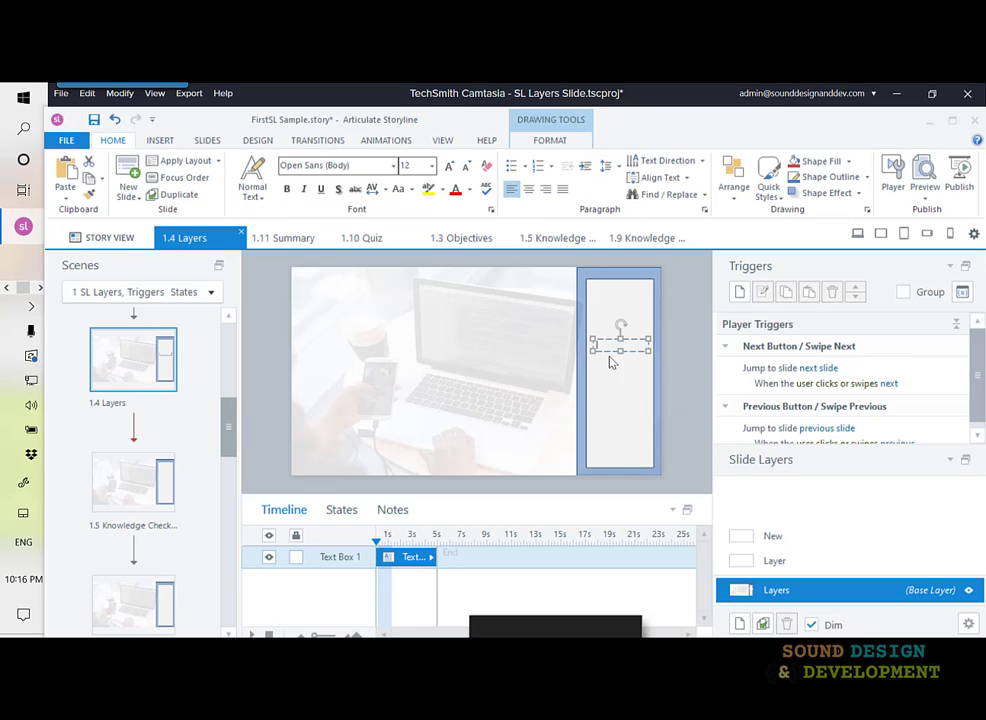
# Step: Set the text box's font size to 24 and enter LAYERS below an empty line
pyautogui.click(431, 165)
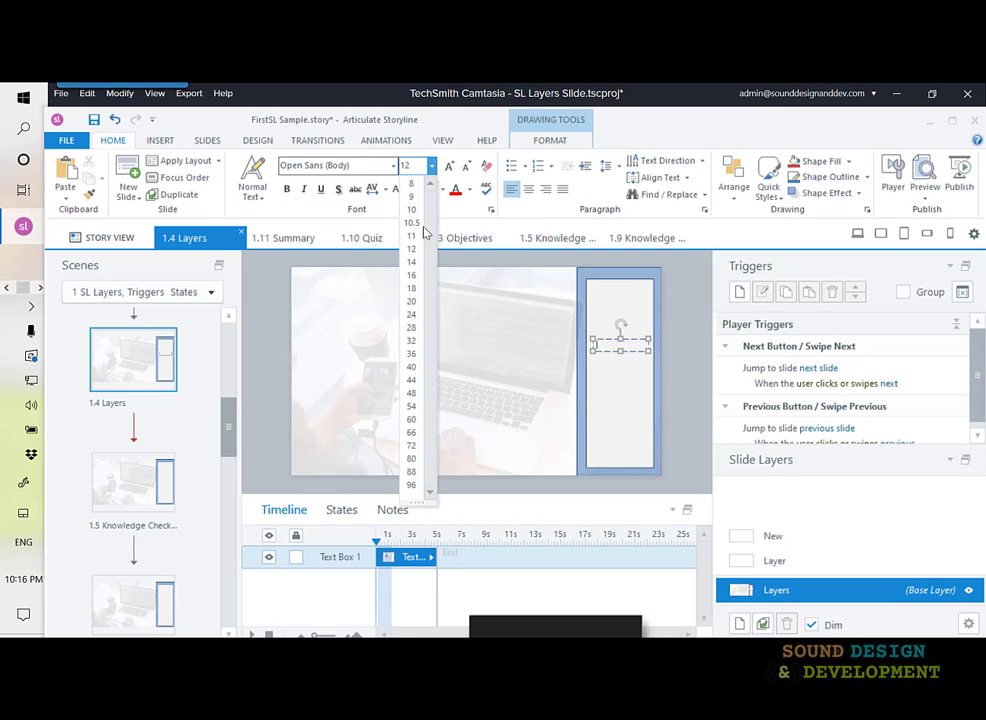
pyautogui.click(411, 316)
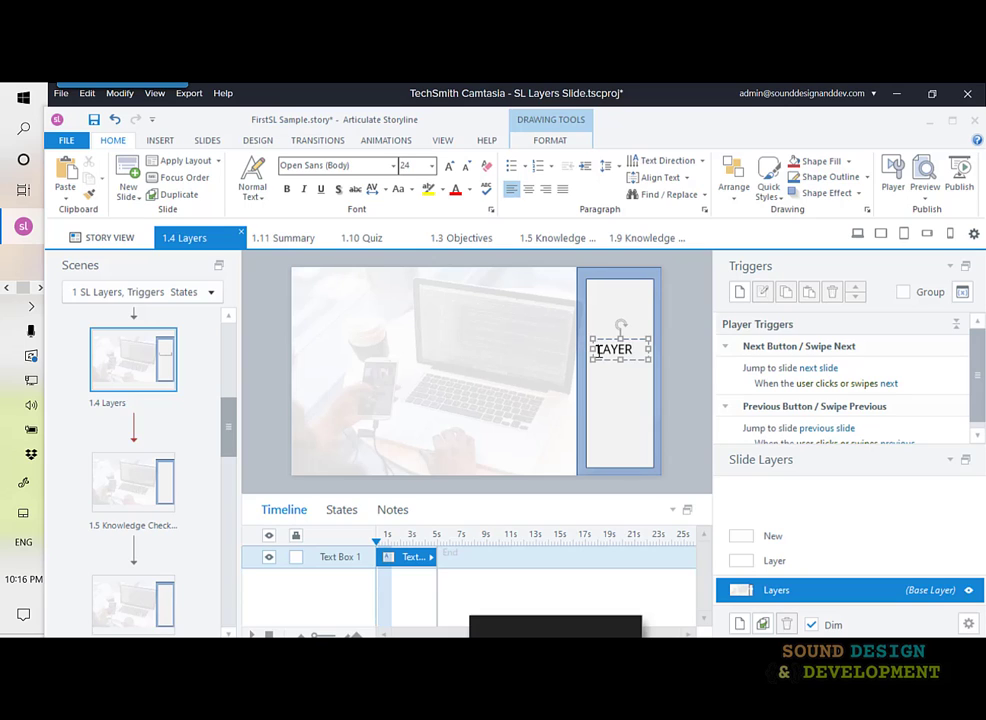
pyautogui.press('Return')
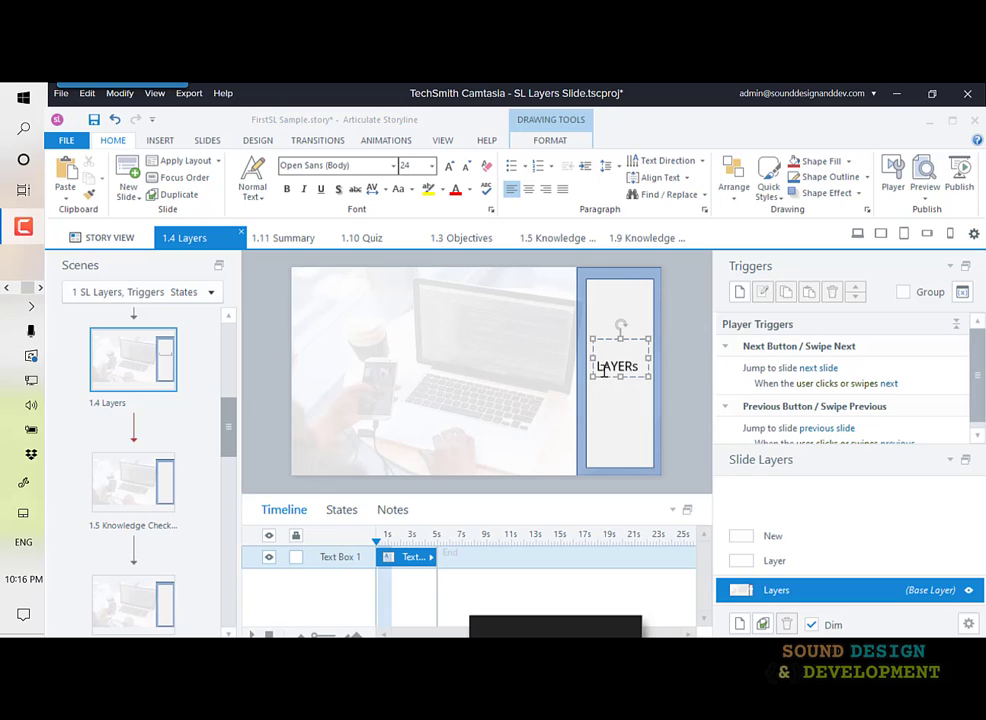
pyautogui.click(640, 366)
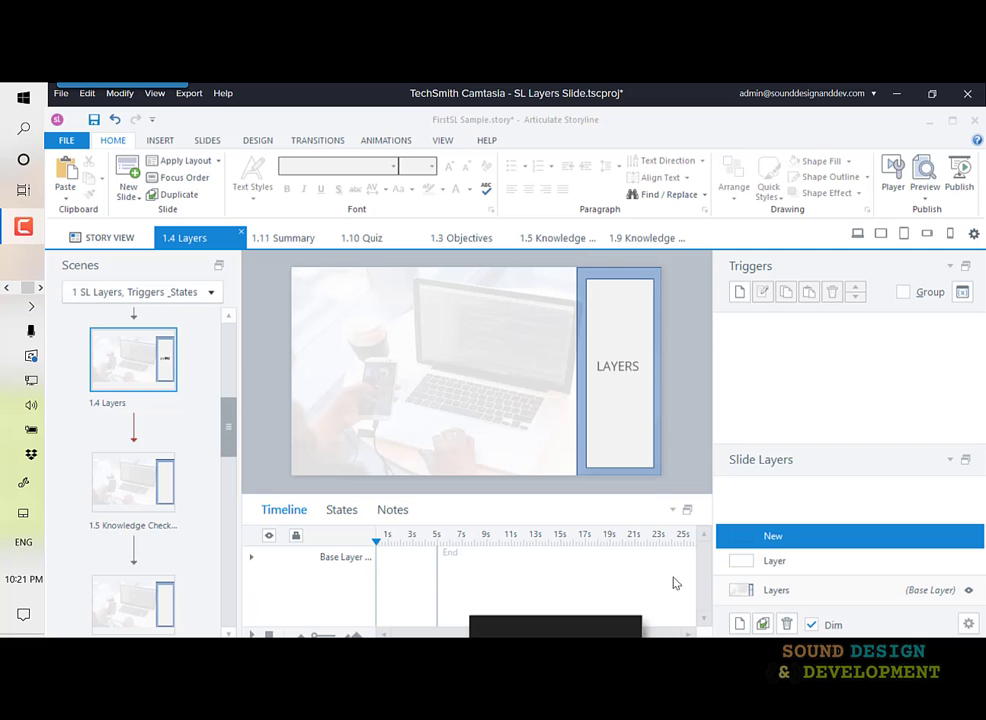
# Step: Duplicate the slide layers Layer and New together, and duplicate the layer New - Copy
pyautogui.click(774, 563)
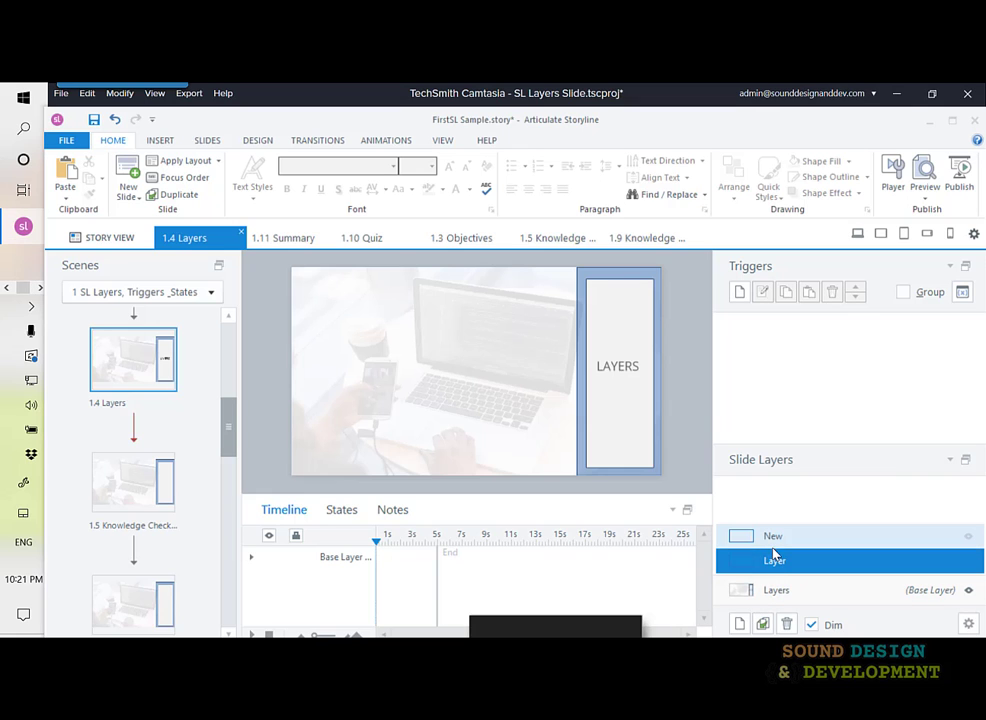
pyautogui.click(773, 538)
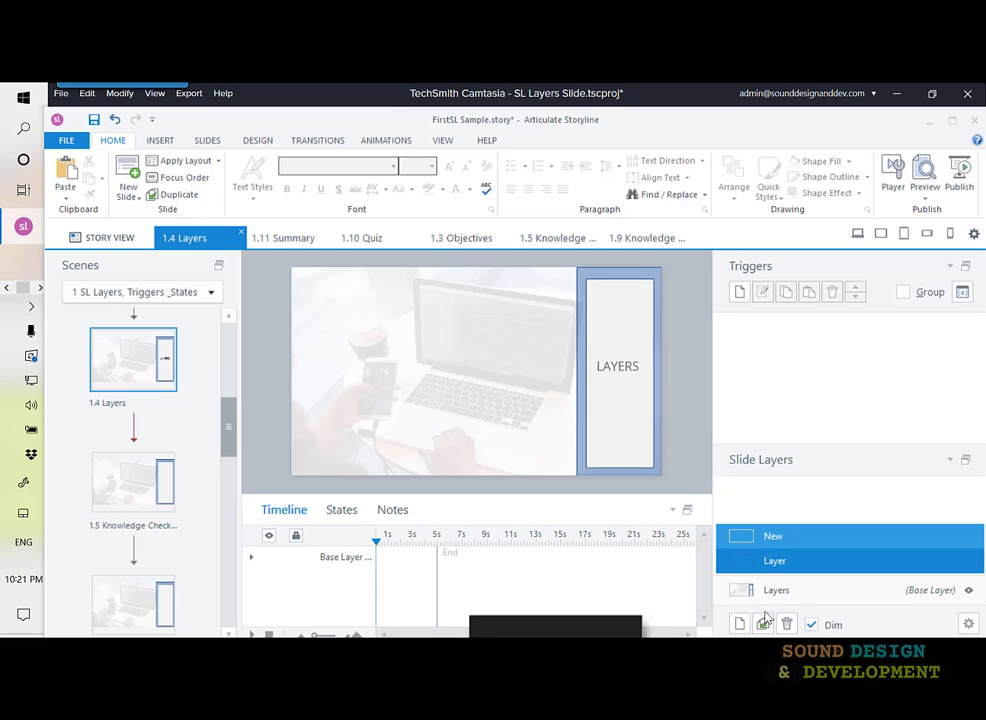
pyautogui.click(763, 624)
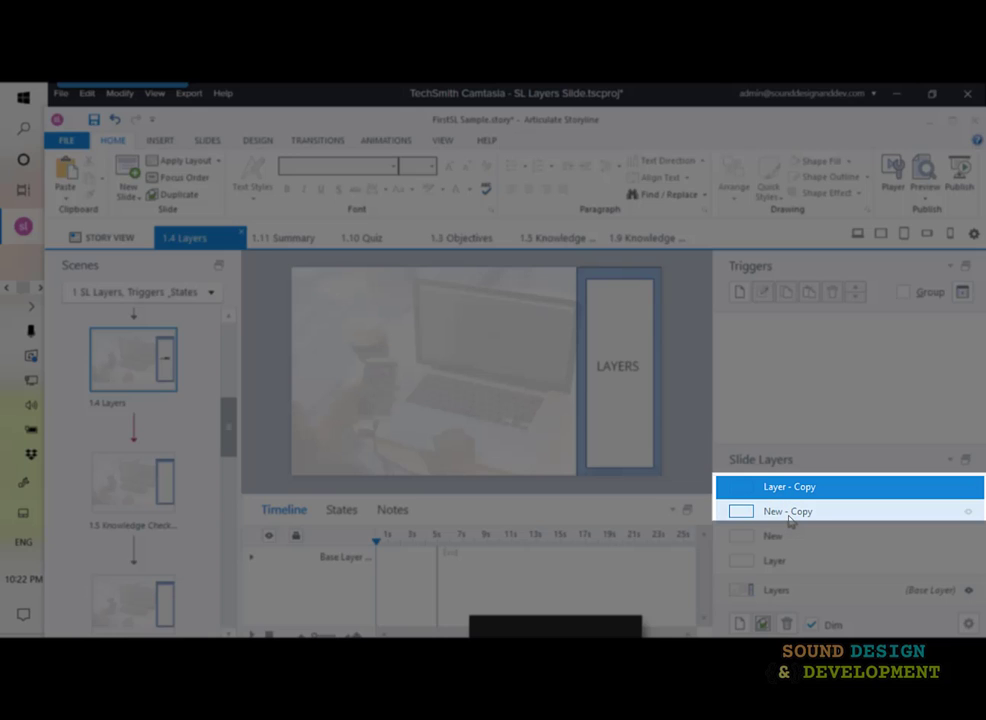
pyautogui.rightClick(787, 515)
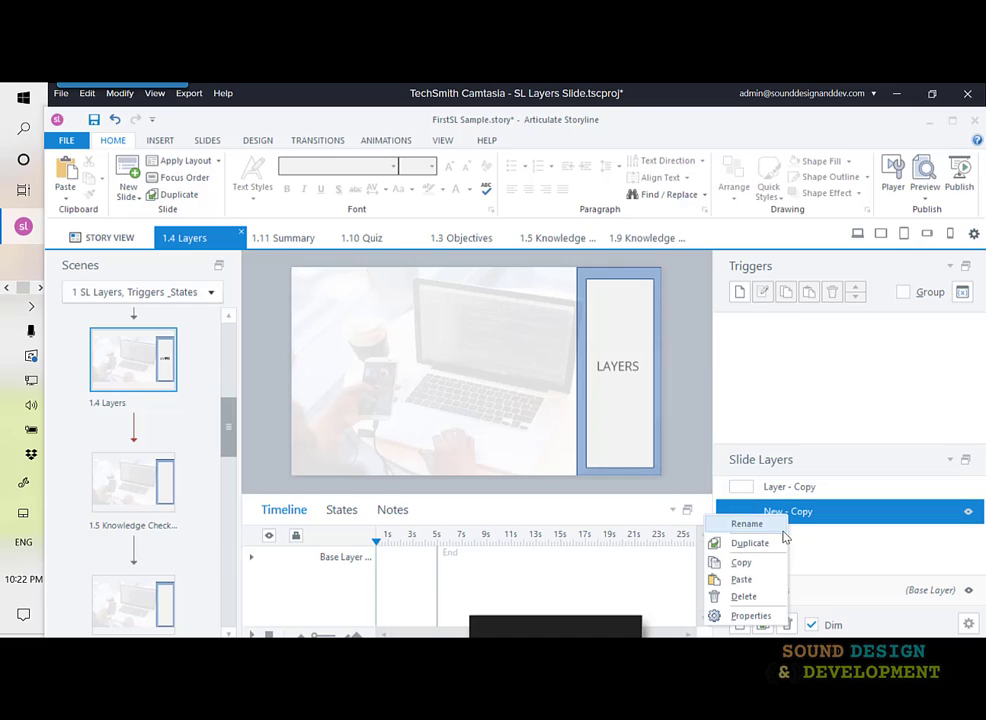
pyautogui.click(752, 545)
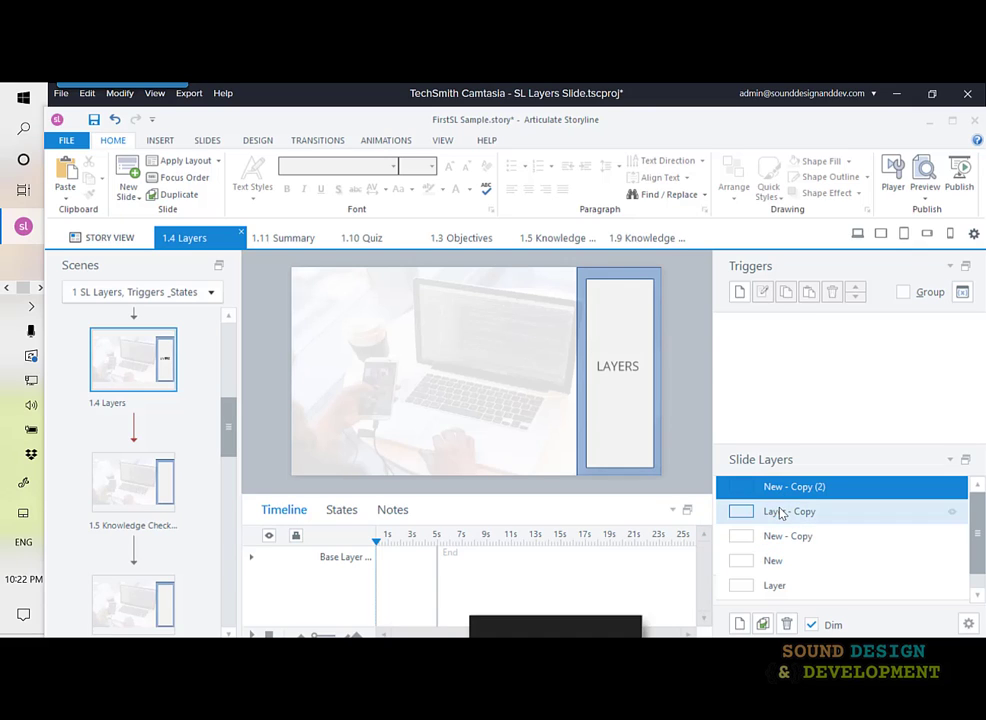
# Step: Delete the slide layers New - Copy (2), Layer - Copy and New - Copy together
pyautogui.keyDown('ctrl'); pyautogui.click(782, 513); pyautogui.keyUp('ctrl')
pyautogui.keyDown('ctrl'); pyautogui.click(785, 541); pyautogui.keyUp('ctrl')
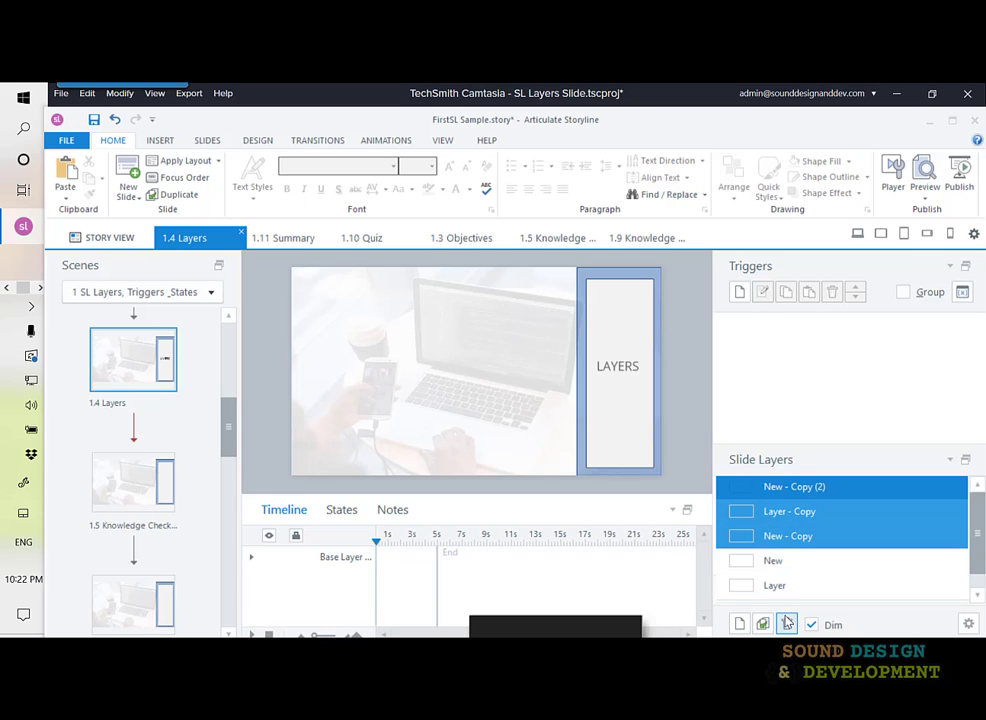
pyautogui.click(787, 624)
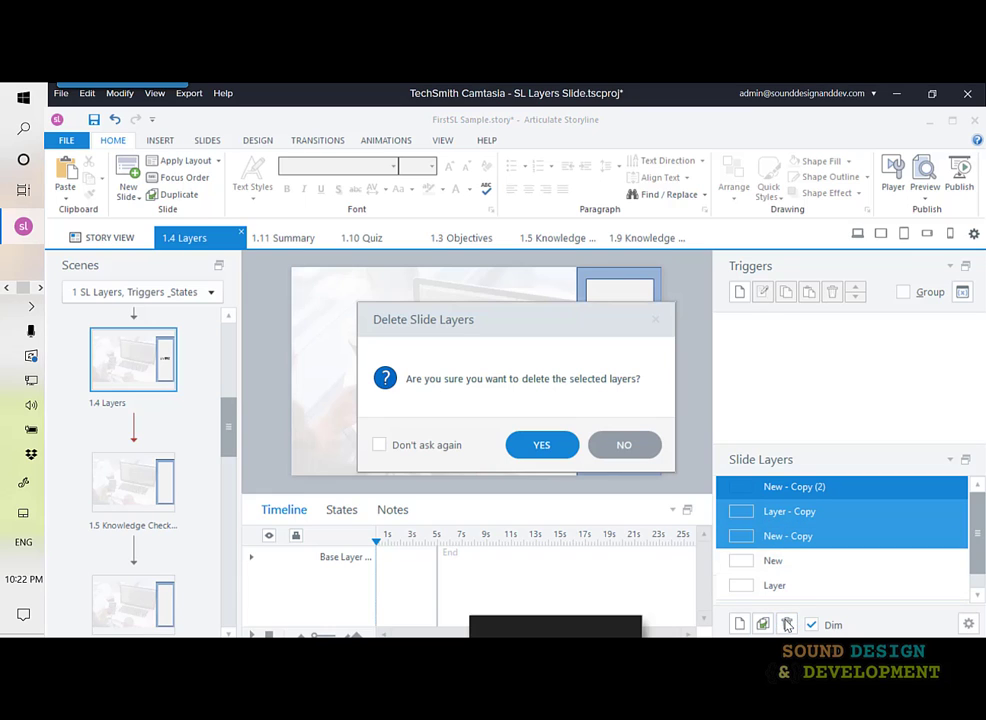
pyautogui.click(541, 452)
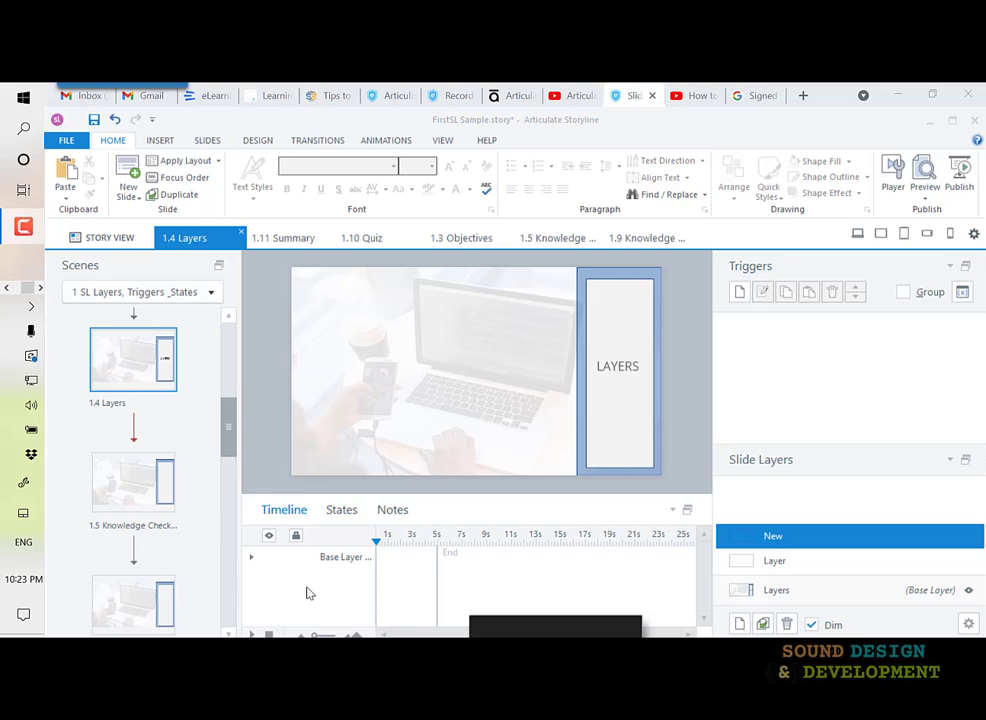
# Step: Copy the New layer from slide 1.4 and paste it into the slide layers of slide 1.5 Knowledge Check-Layers
pyautogui.rightClick(766, 537)
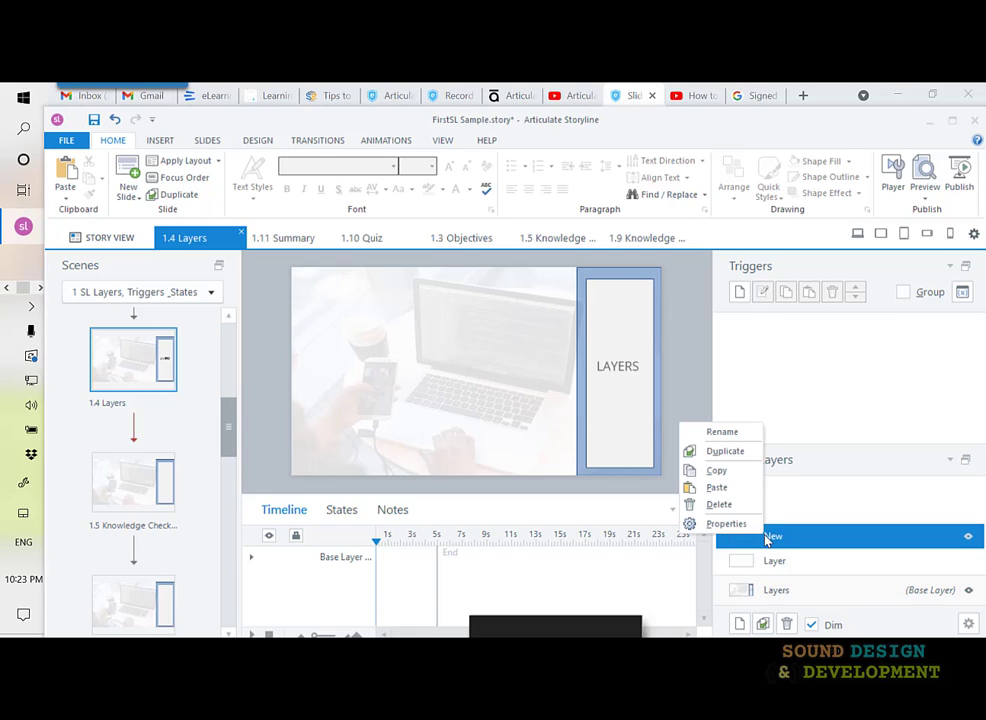
pyautogui.click(732, 476)
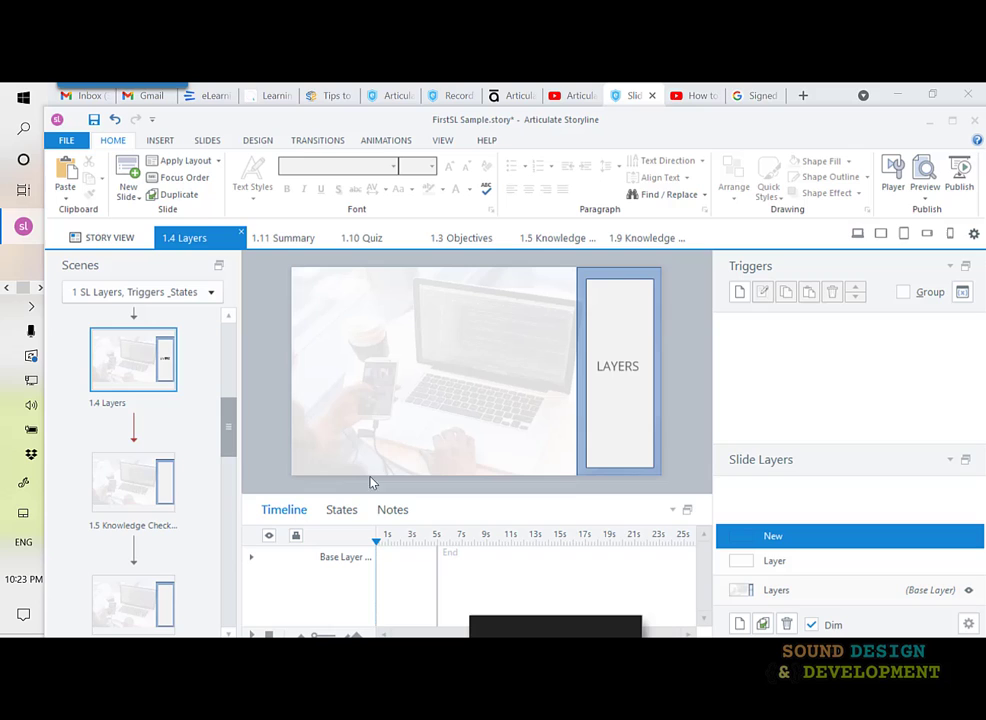
pyautogui.click(122, 487)
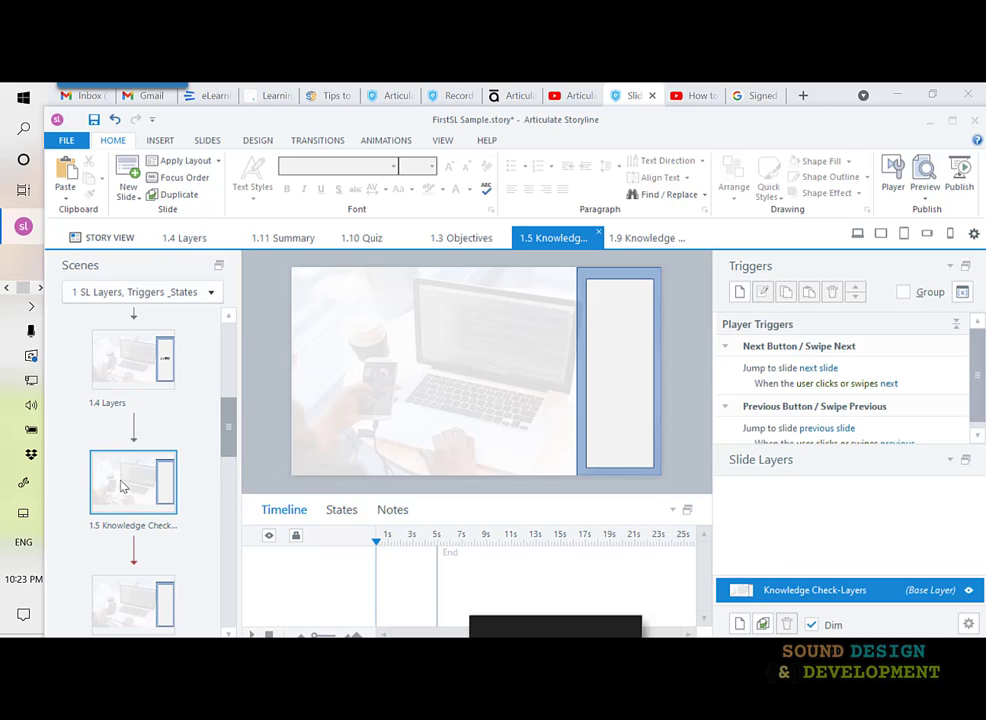
pyautogui.rightClick(725, 557)
pyautogui.click(695, 599)
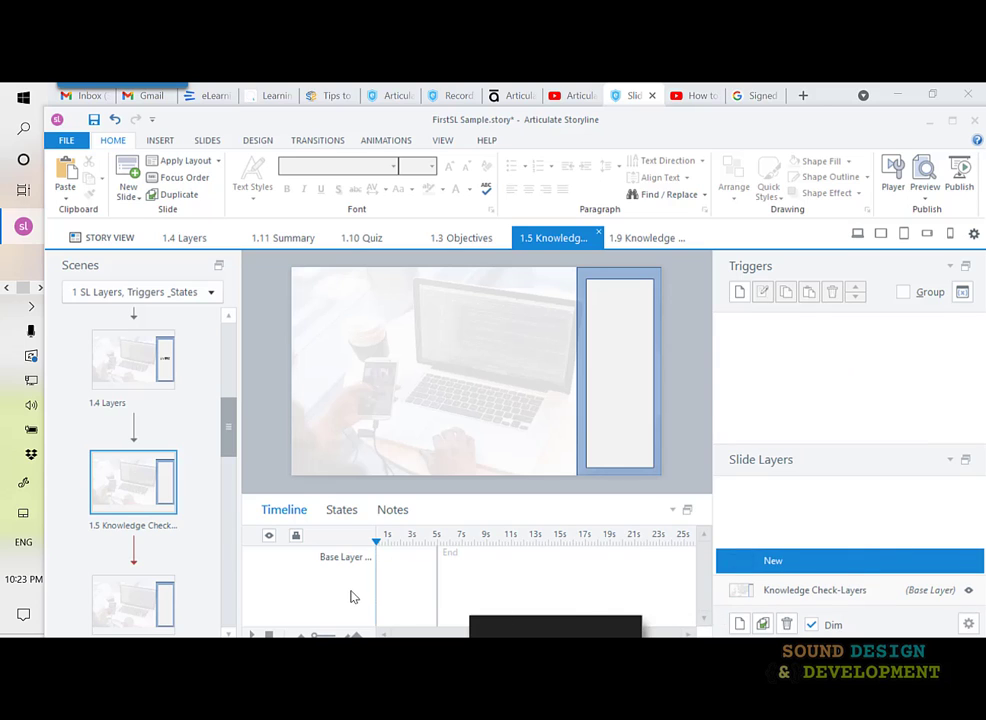
# Step: Delete the New layer from slide 1.5 Knowledge Check-Layers
pyautogui.rightClick(826, 562)
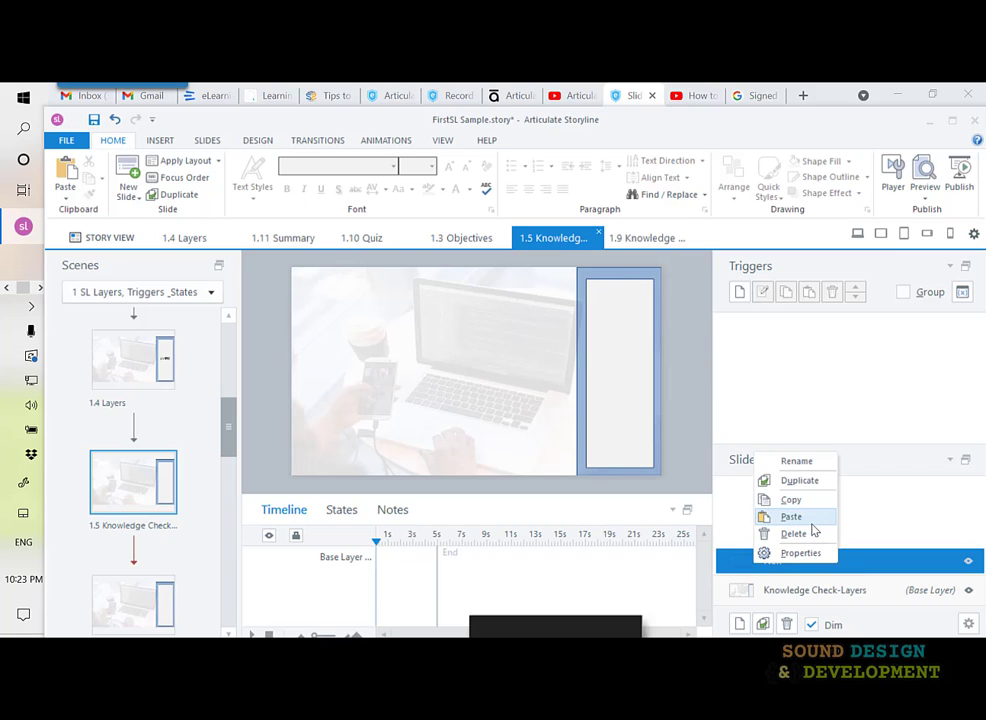
pyautogui.click(752, 541)
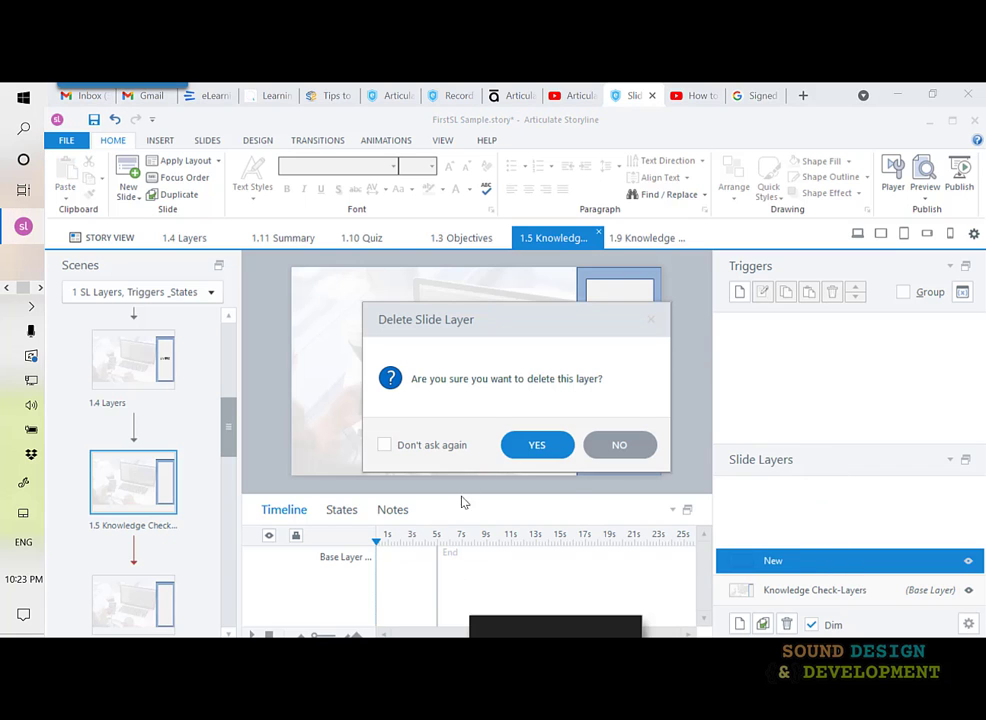
pyautogui.click(534, 446)
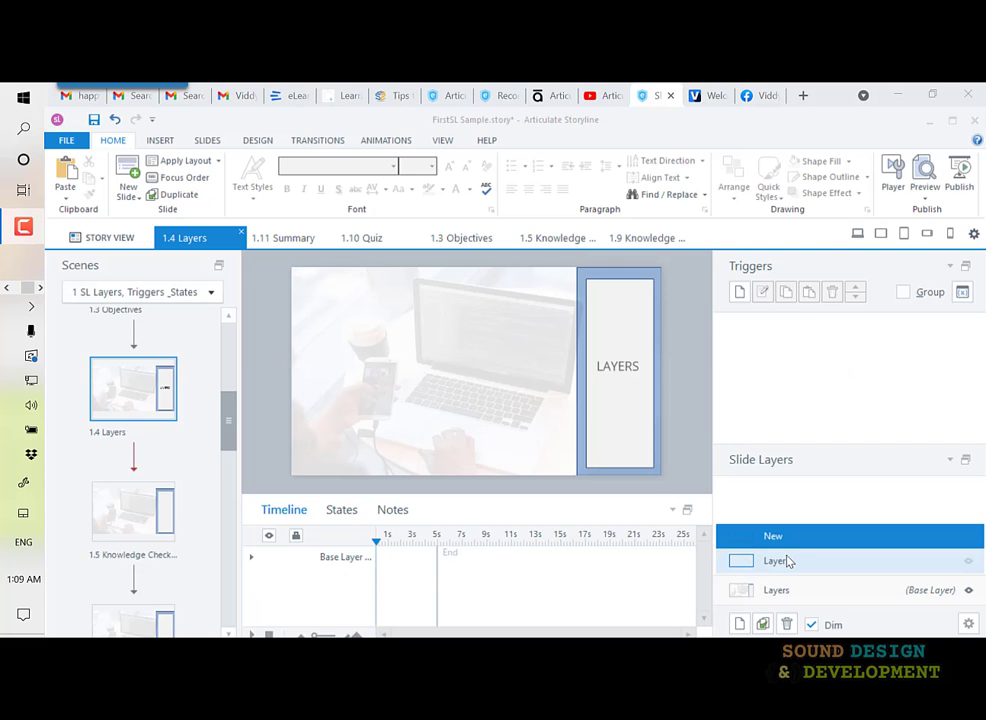
# Step: Rename the slide layer called Layer as New Name, and replace that name with LayerText
pyautogui.click(783, 593)
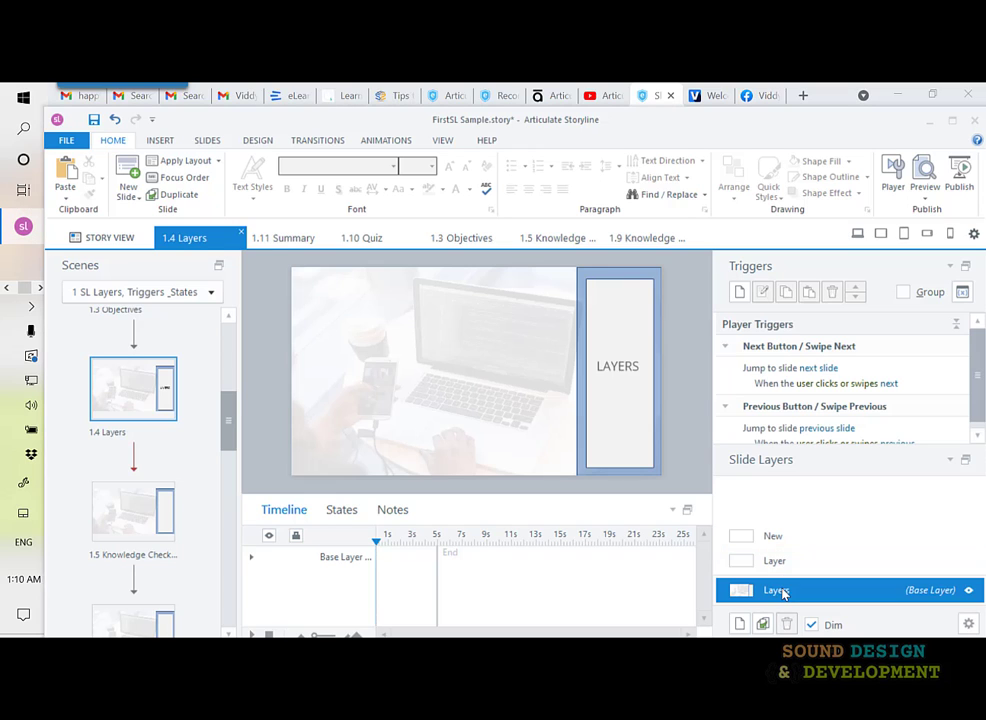
pyautogui.click(784, 564)
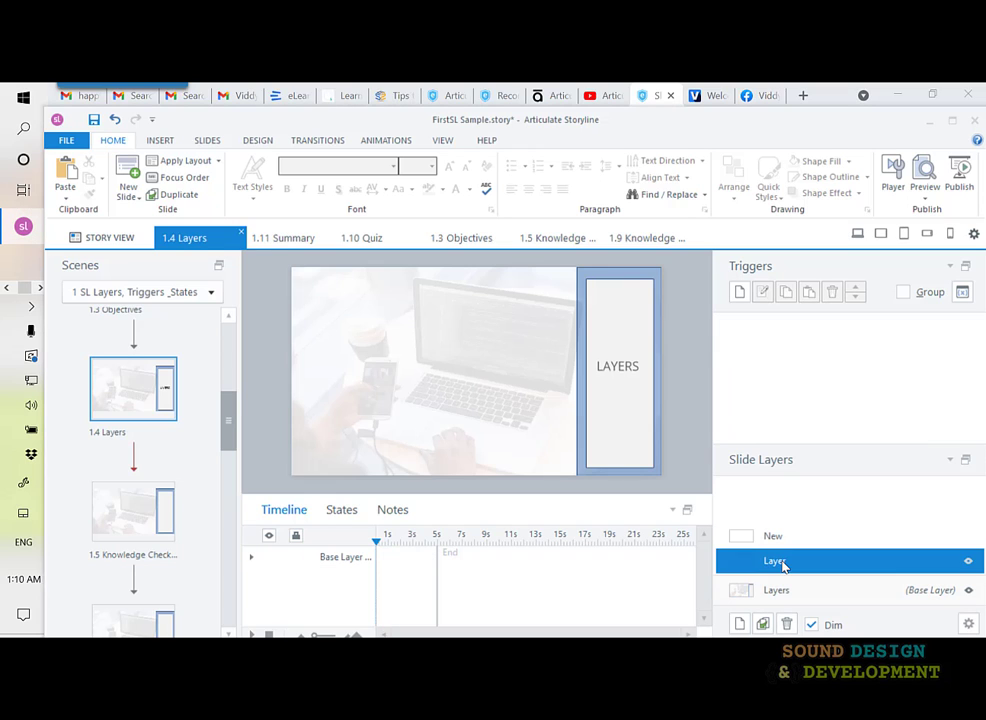
pyautogui.click(784, 563)
pyautogui.write('N')
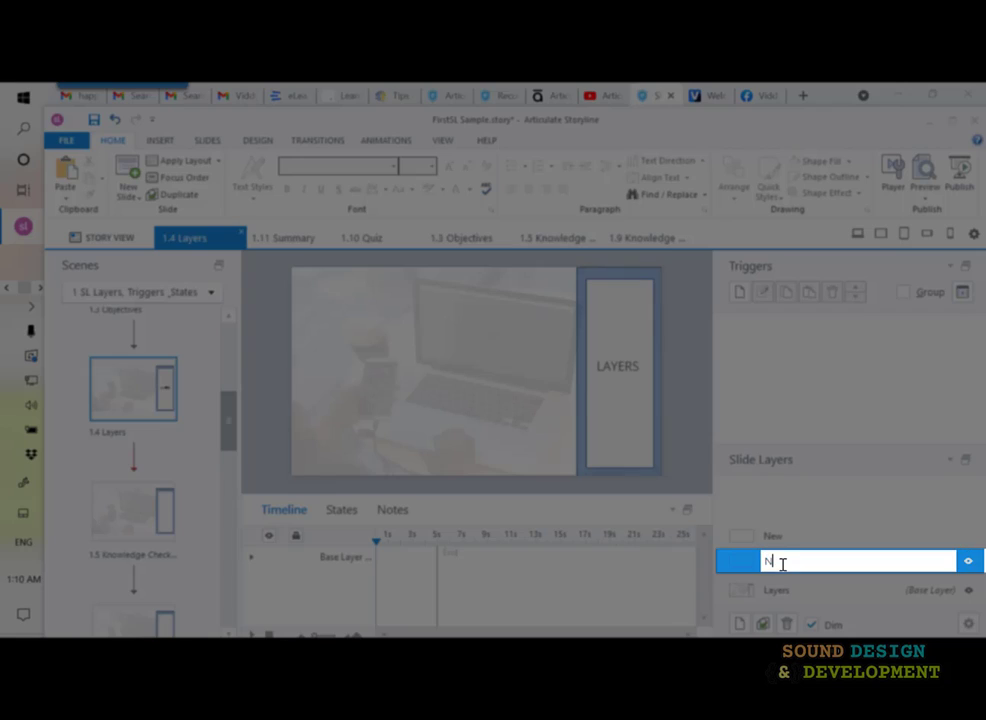
pyautogui.write('ew Name')
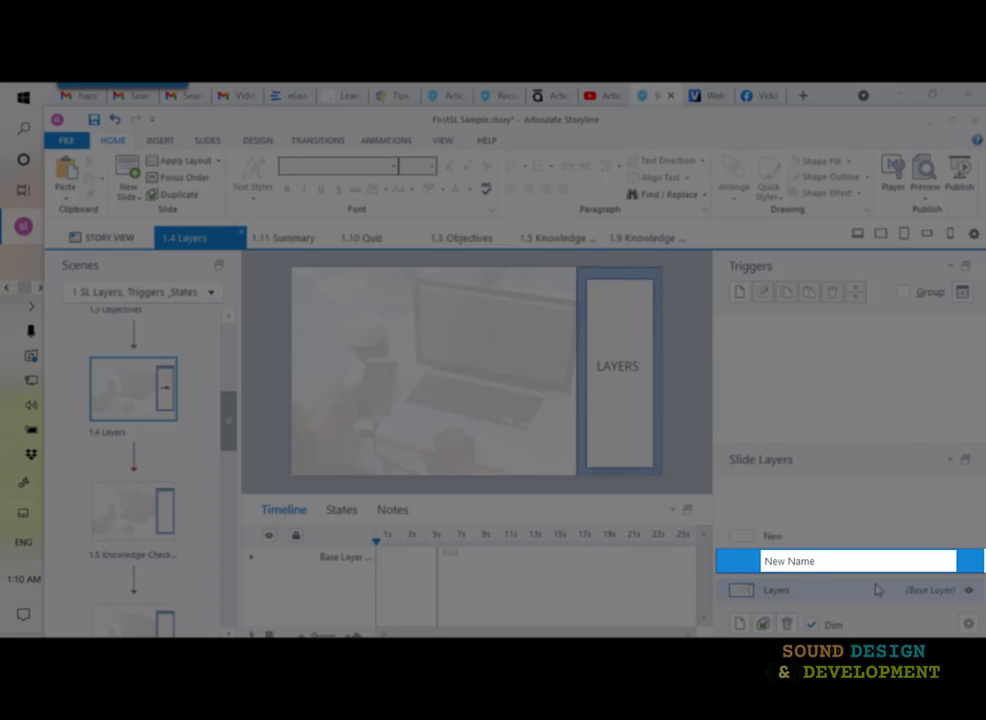
pyautogui.moveTo(836, 558); pyautogui.dragTo(724, 577)
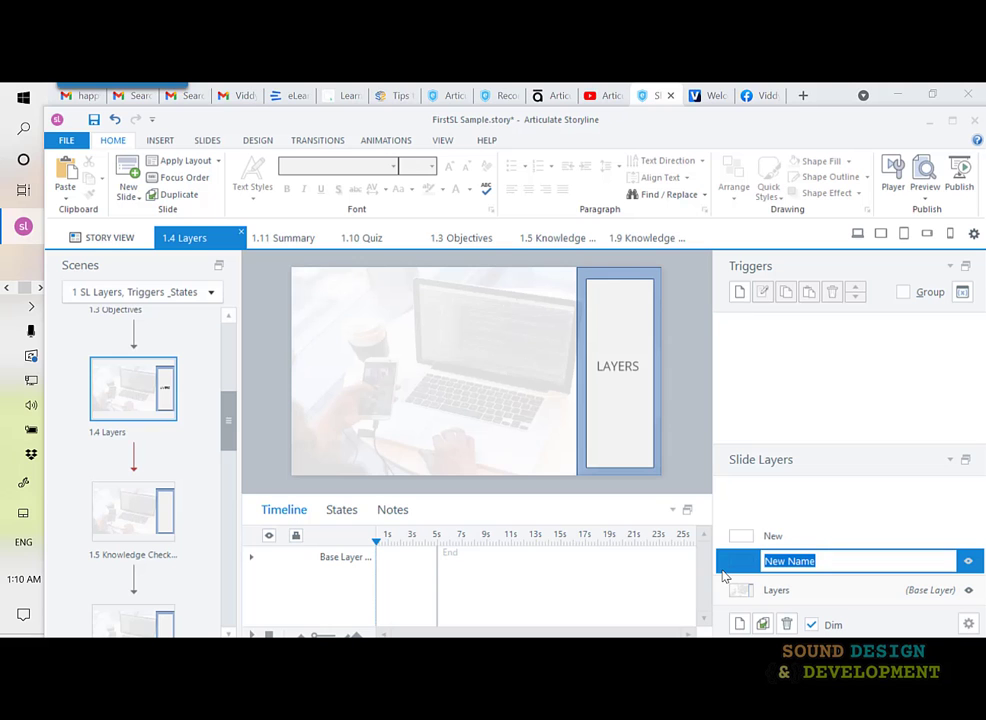
pyautogui.write('LayerText')
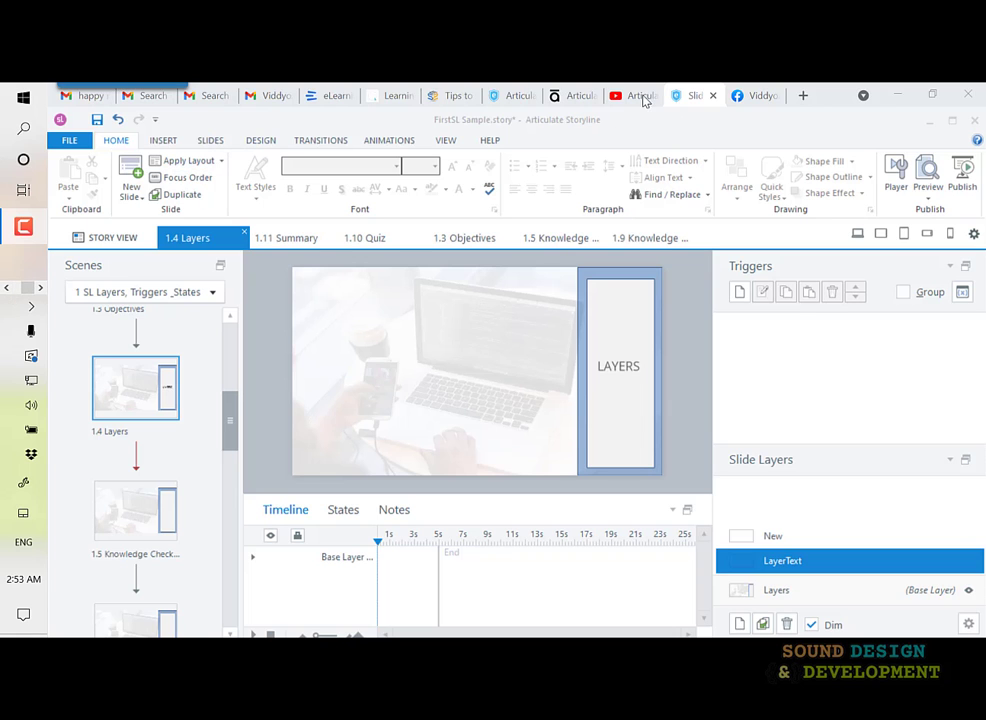
# Step: Switch to the browser's Storyline 360 layers guide and read the sections on changing layer properties and hiding individual base layer objects
pyautogui.click(684, 96)
pyautogui.scroll(-1, 447, 443)
pyautogui.scroll(-2, 447, 443)
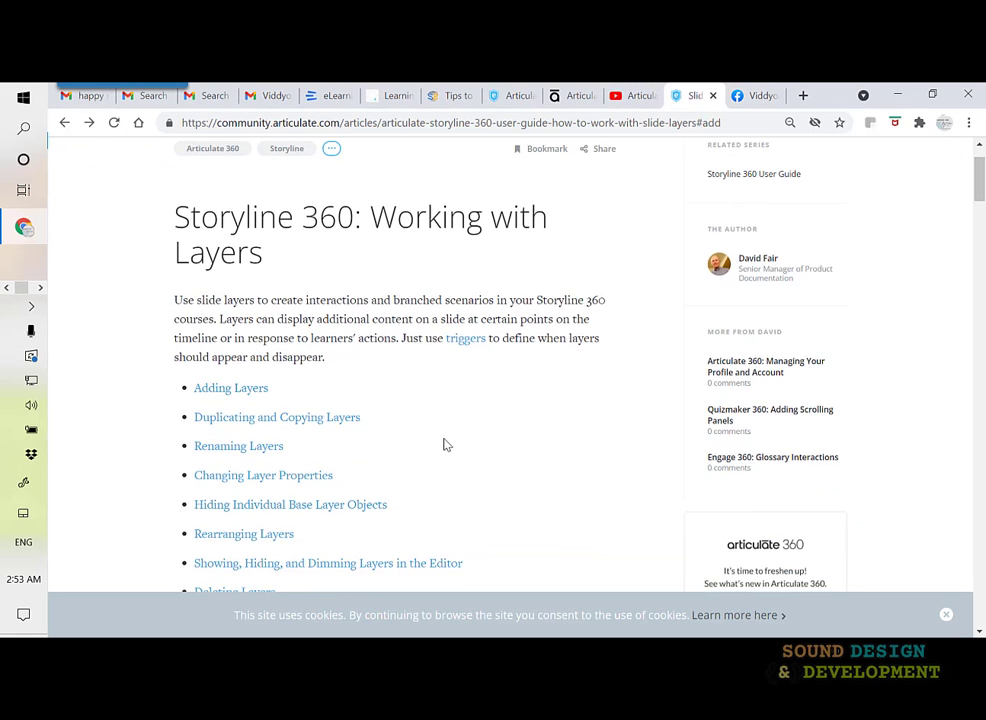
pyautogui.scroll(-4, 447, 445)
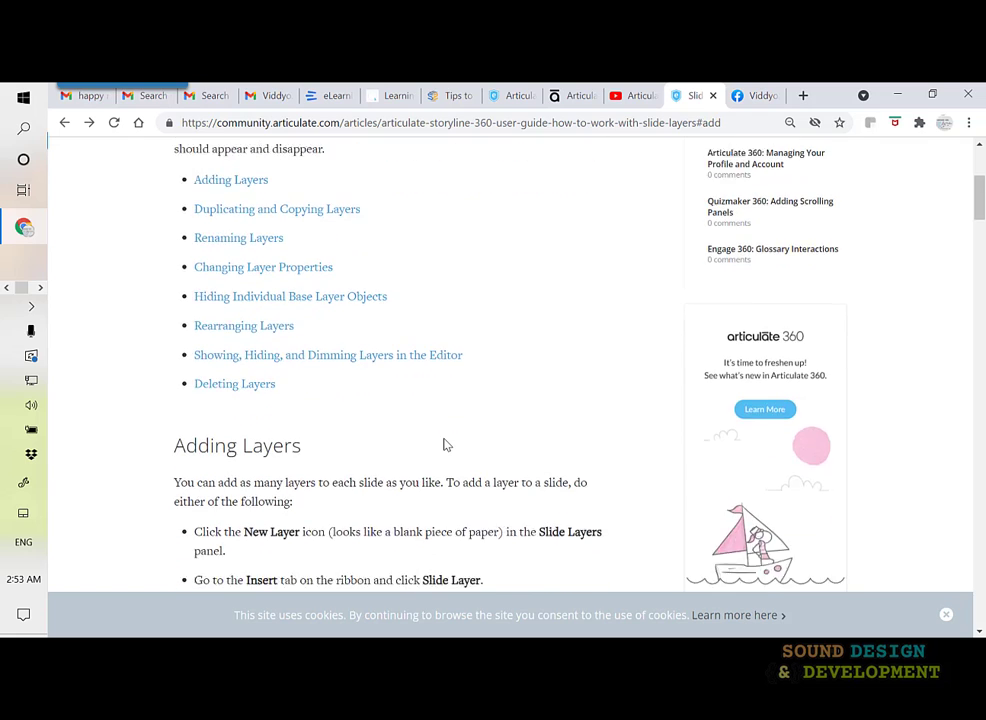
pyautogui.scroll(5, 446, 445)
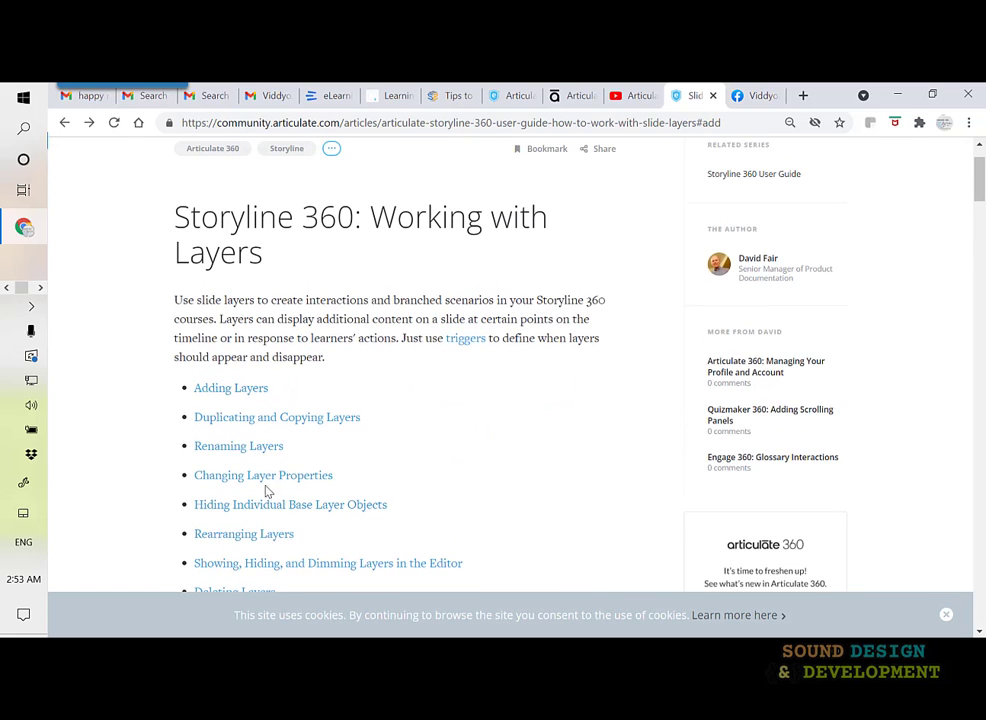
pyautogui.click(257, 477)
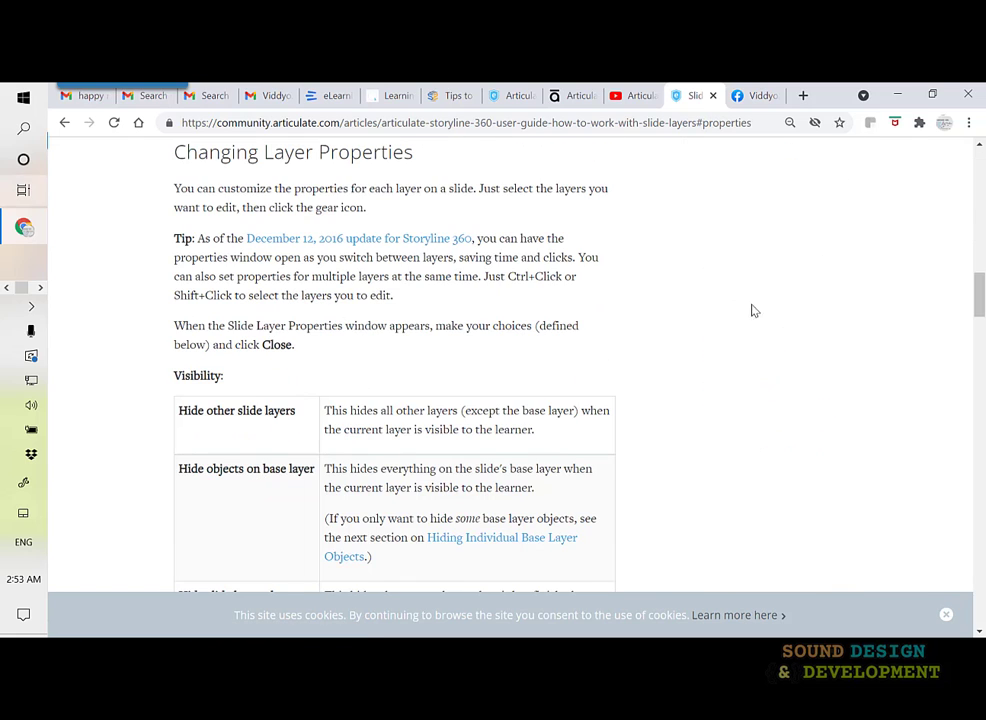
pyautogui.scroll(-4, 720, 457)
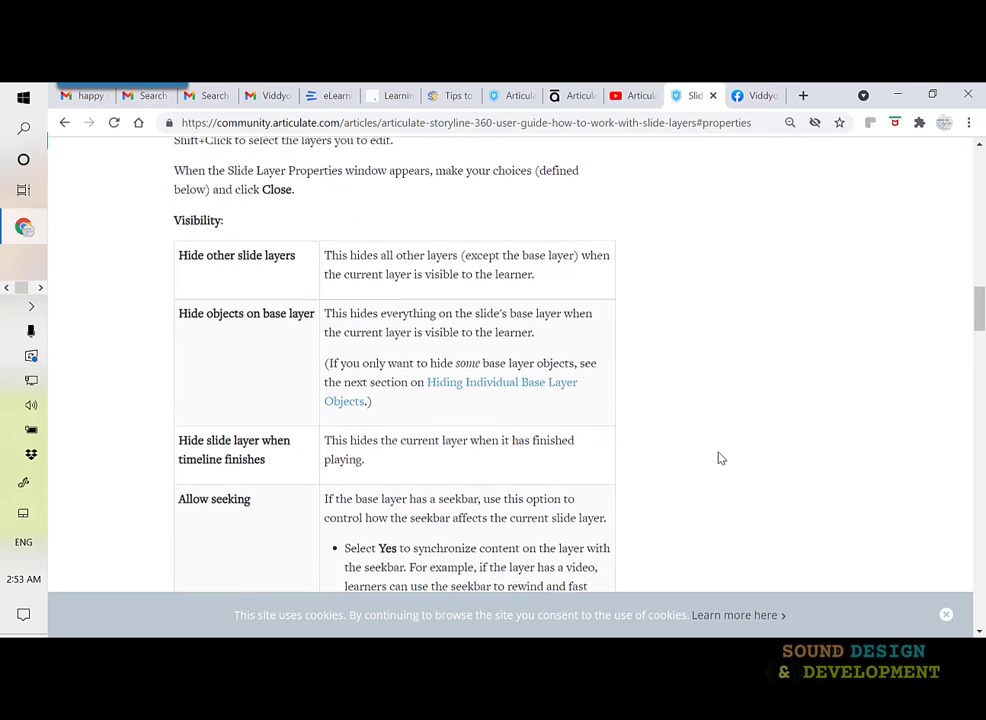
pyautogui.scroll(-3, 720, 457)
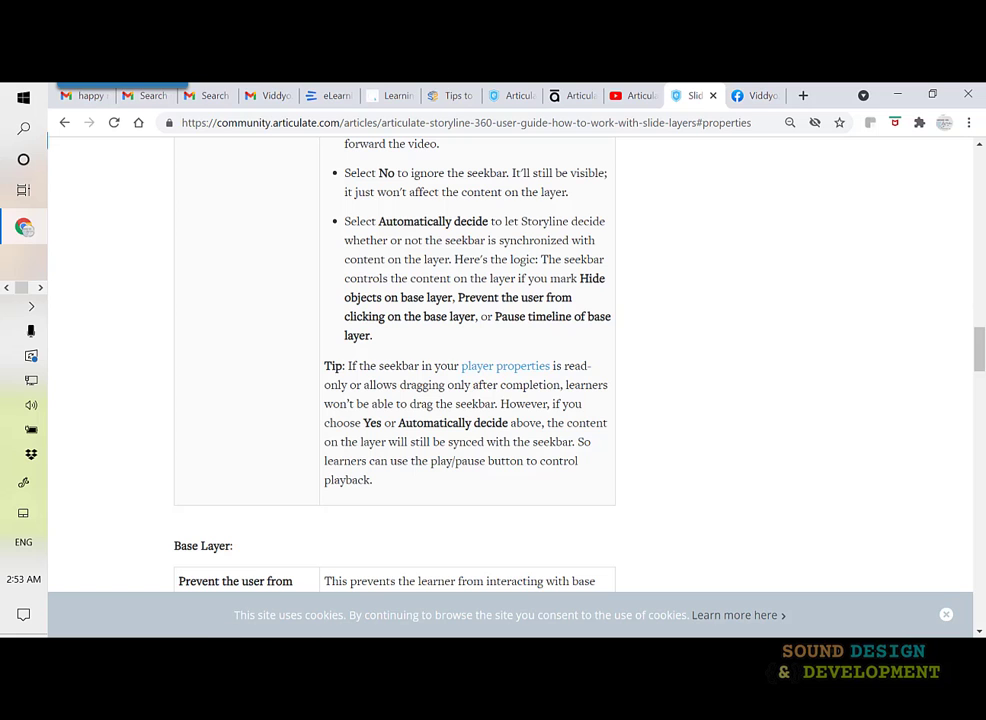
pyautogui.scroll(-4, 425, 552)
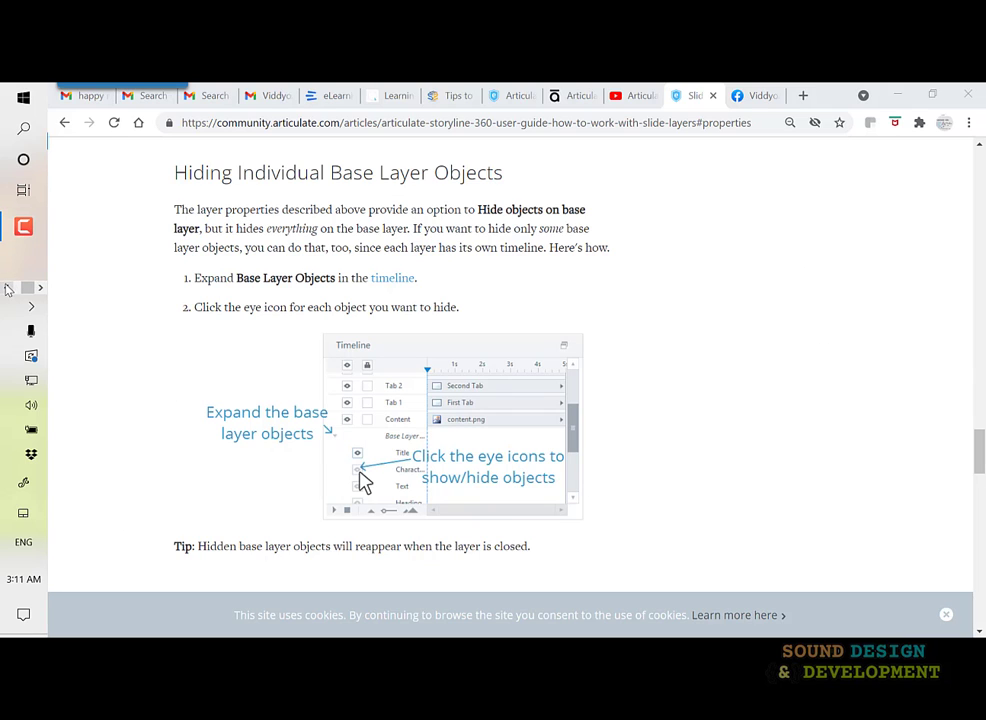
# Step: Switch to Articulate Storyline, toggle the base layer's LAYERS text box to hidden and check the slide on the LayerText layer
pyautogui.click(22, 228)
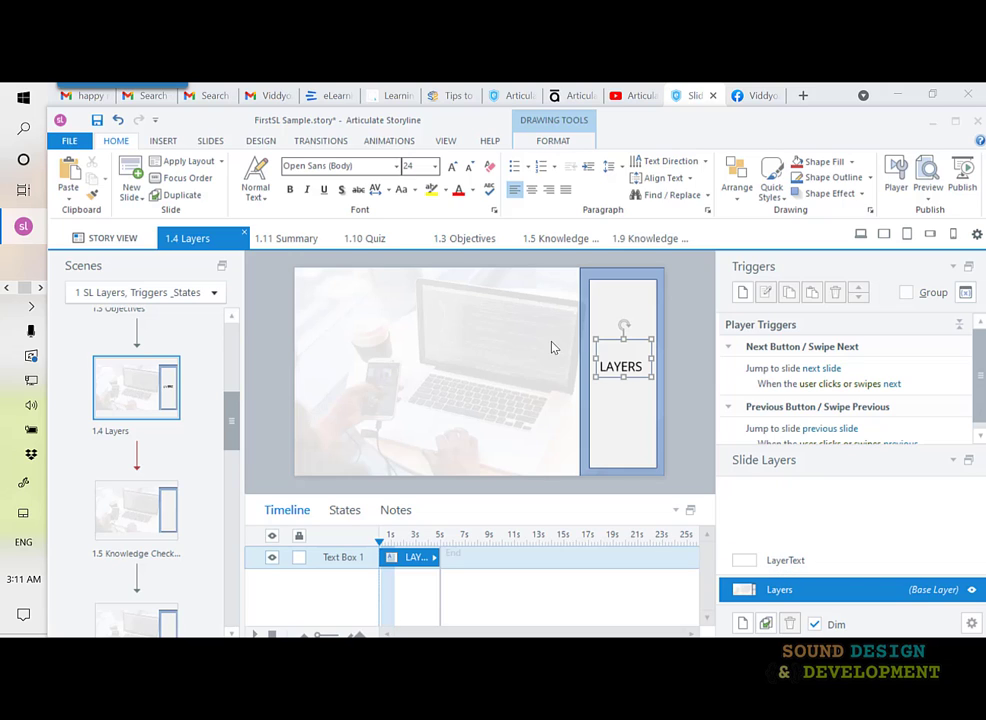
pyautogui.click(272, 558)
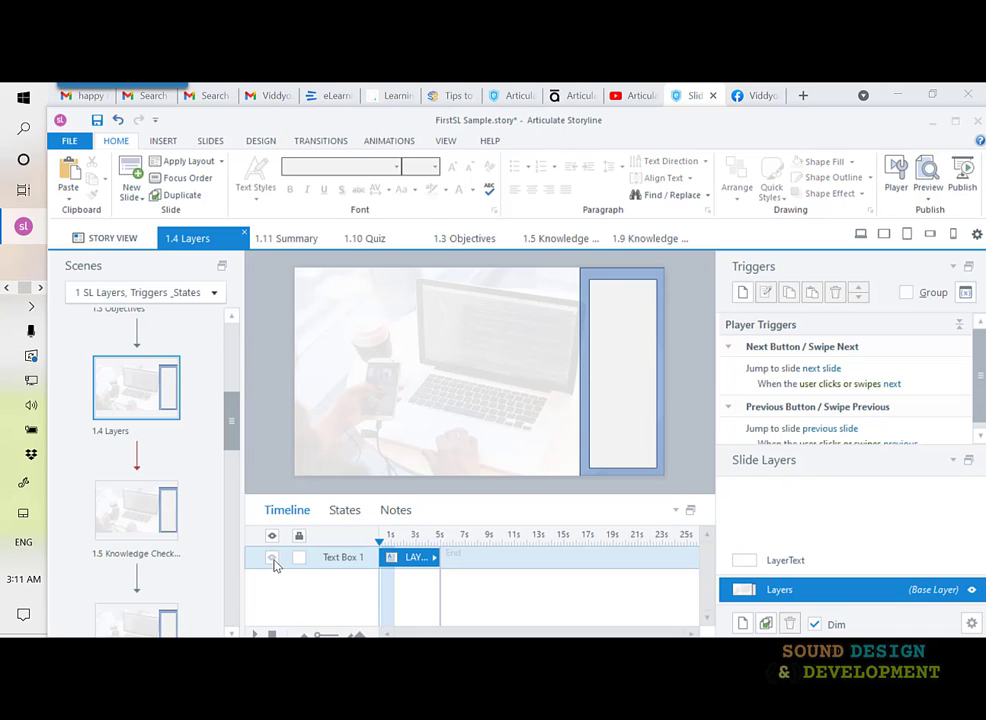
pyautogui.click(274, 559)
pyautogui.click(274, 559)
pyautogui.click(770, 562)
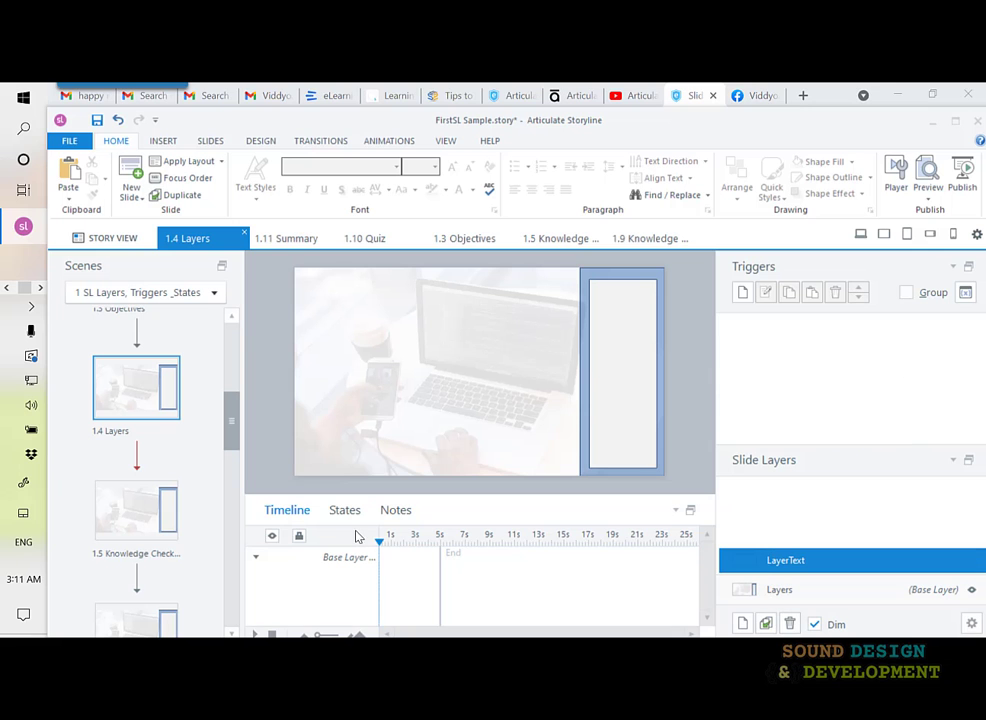
# Step: Insert the solid black smiling-face icon from the happy icons on the base layer and place it below the LAYERS text
pyautogui.click(748, 597)
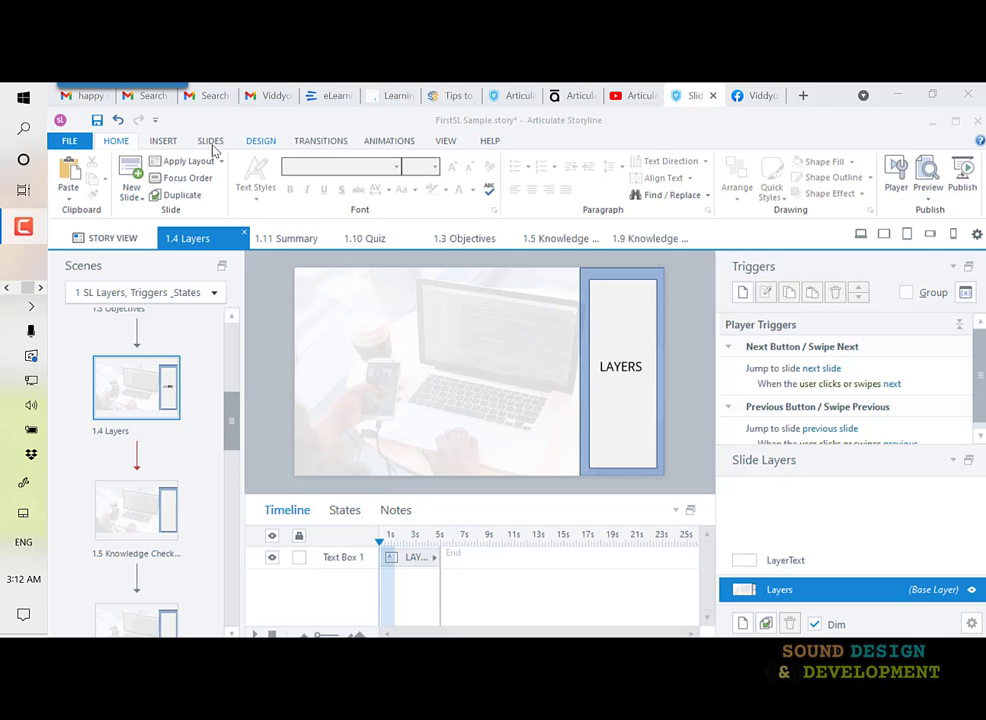
pyautogui.click(167, 143)
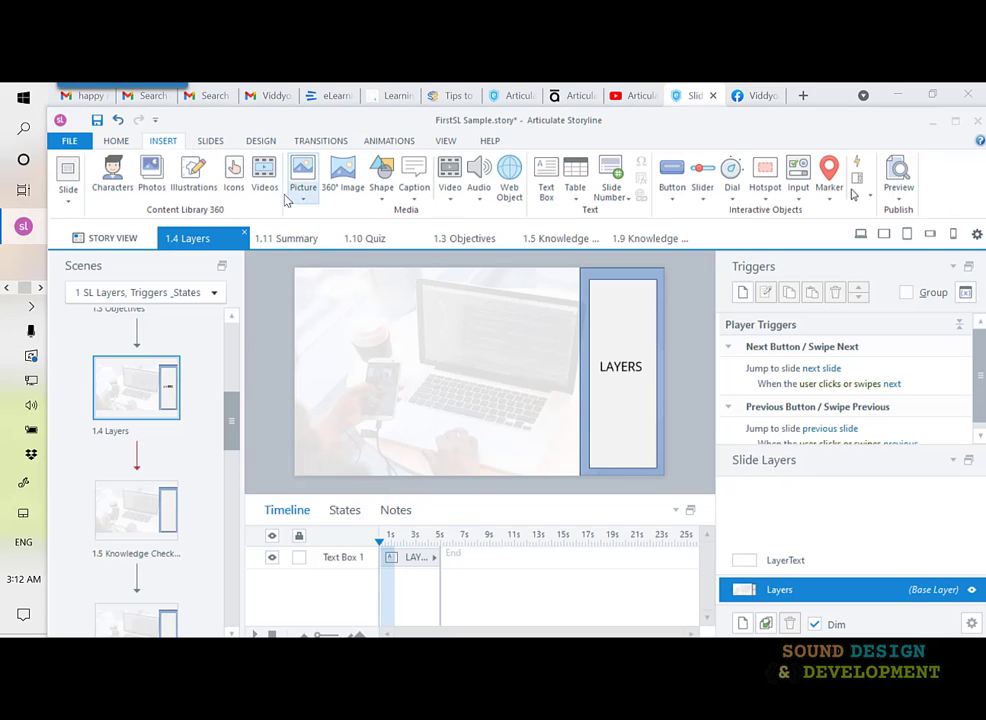
pyautogui.click(232, 186)
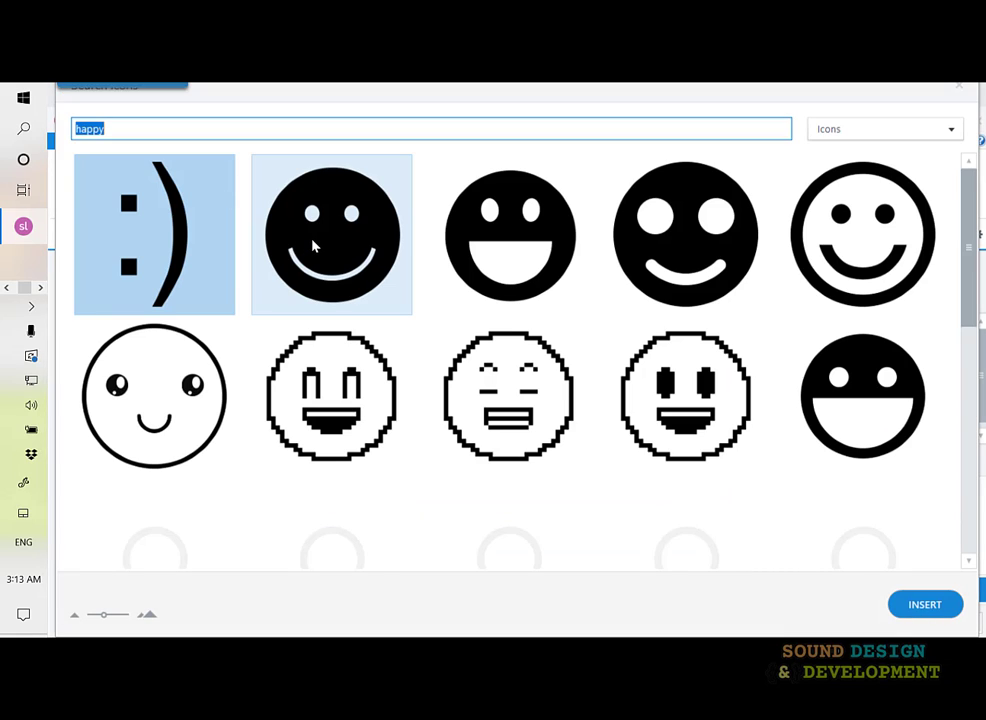
pyautogui.click(313, 246)
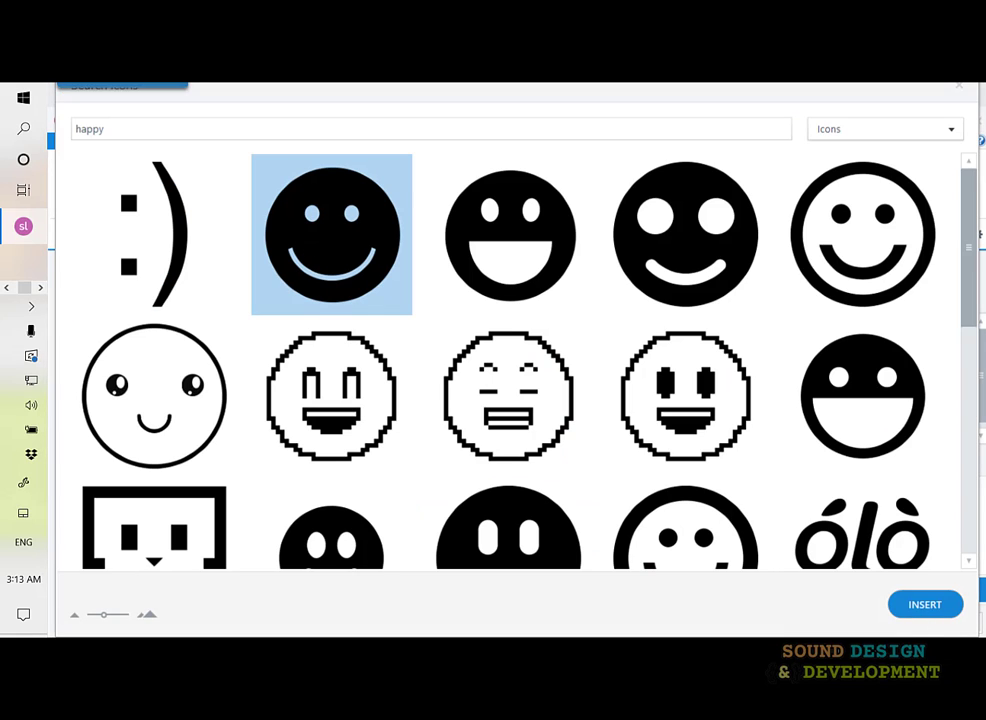
pyautogui.click(925, 605)
pyautogui.moveTo(478, 371); pyautogui.dragTo(614, 392)
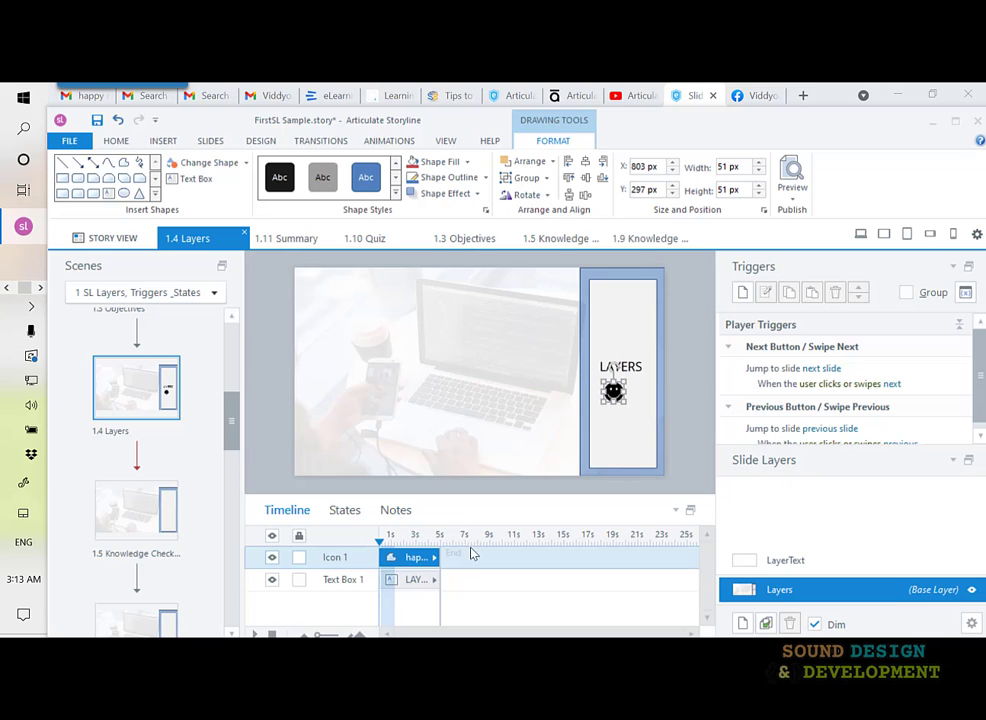
# Step: Hide and show the smiley icon, and move it closer beneath the LAYERS text, to about X 817 px, Y 284 px
pyautogui.click(272, 558)
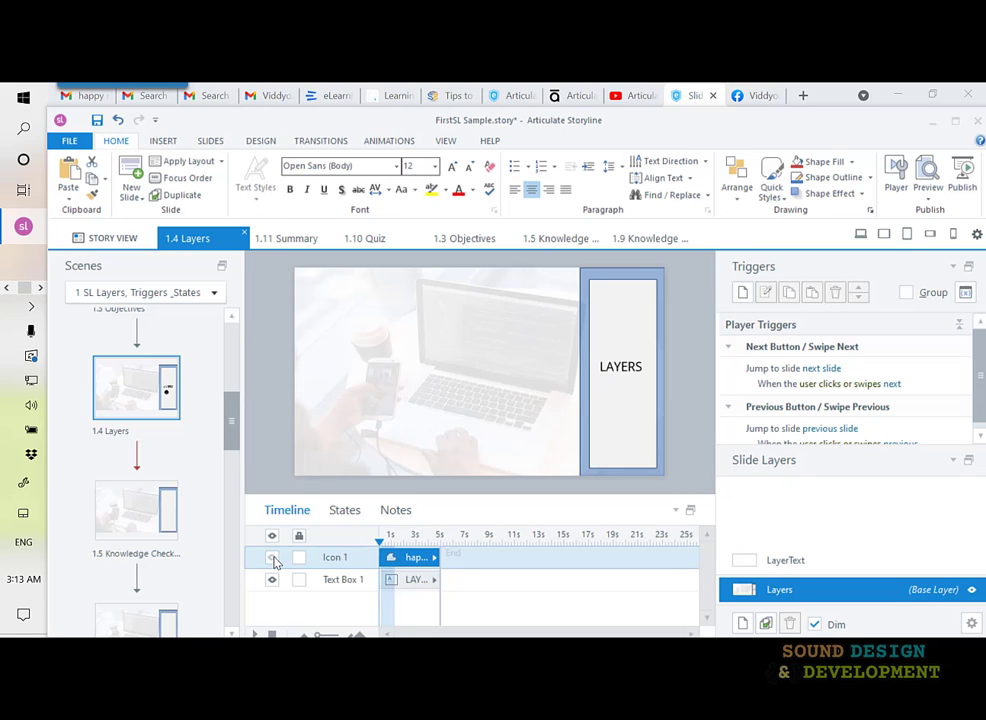
pyautogui.click(272, 558)
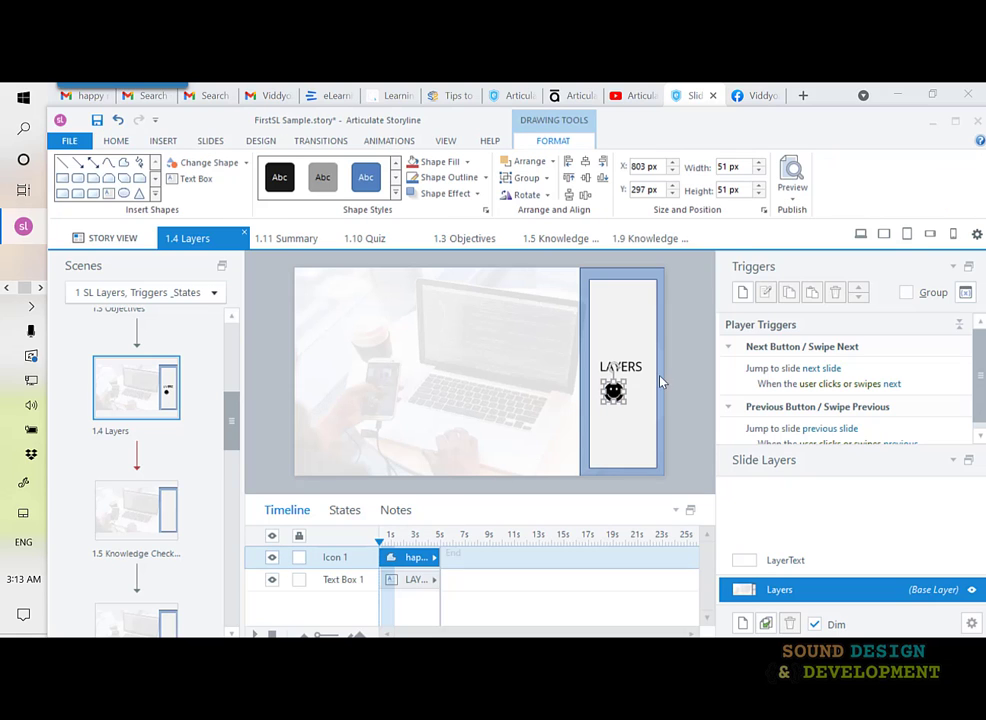
pyautogui.moveTo(614, 391); pyautogui.dragTo(617, 386)
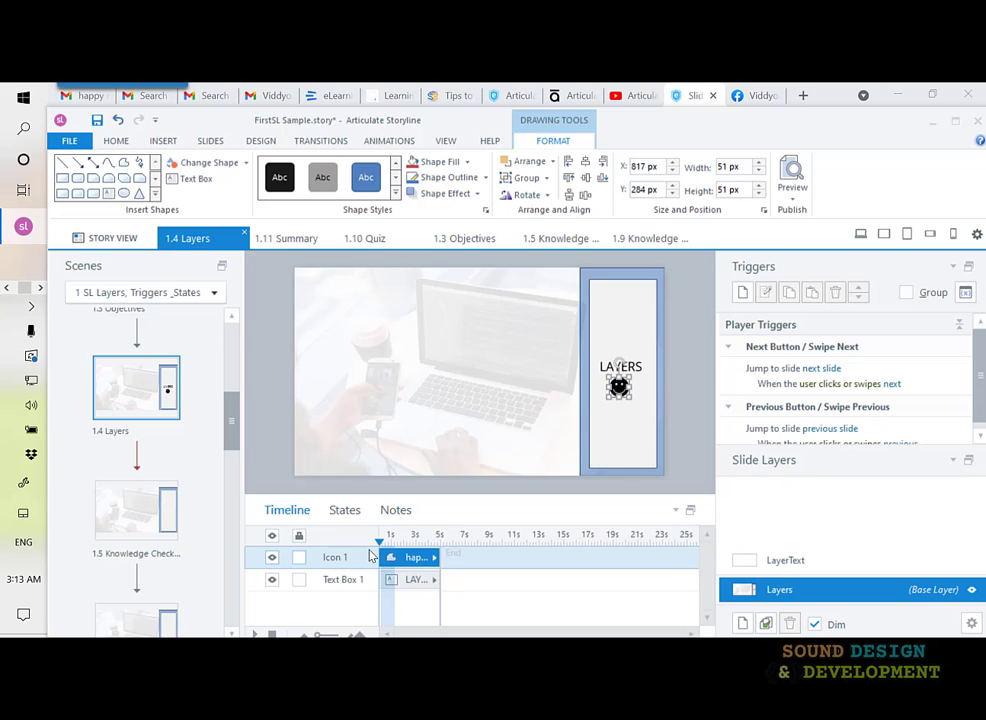
pyautogui.click(369, 487)
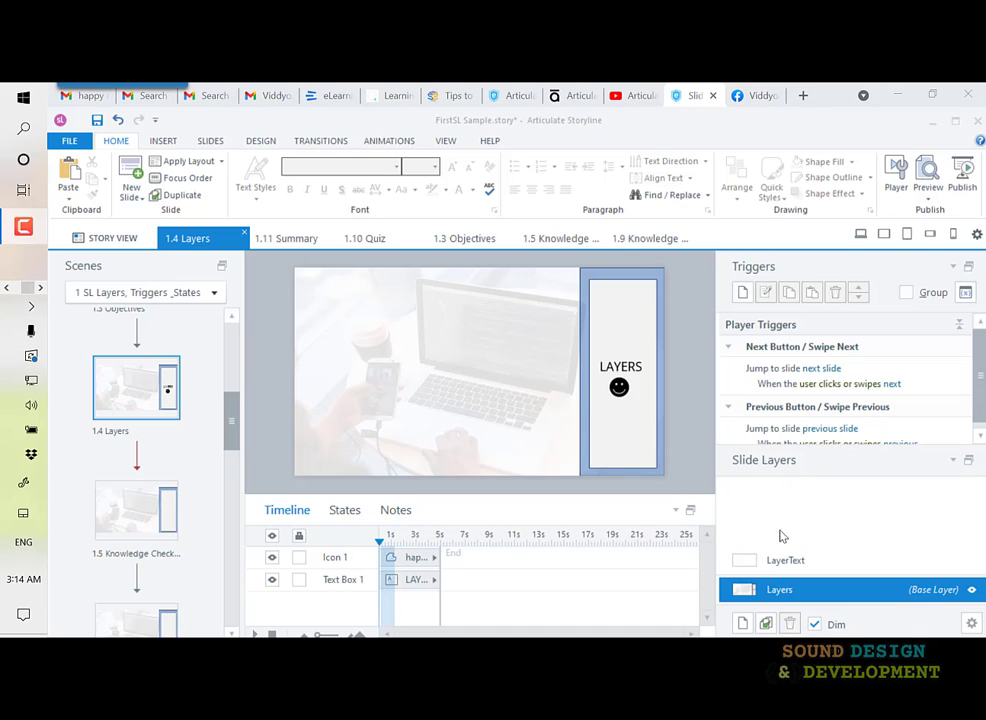
pyautogui.click(619, 388)
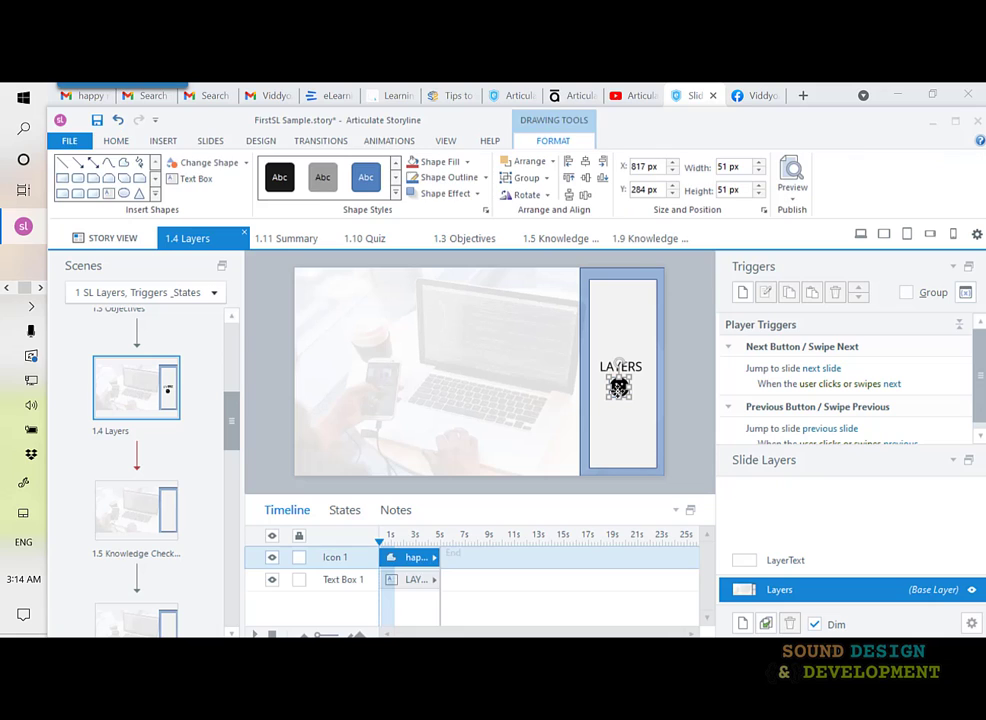
pyautogui.click(618, 435)
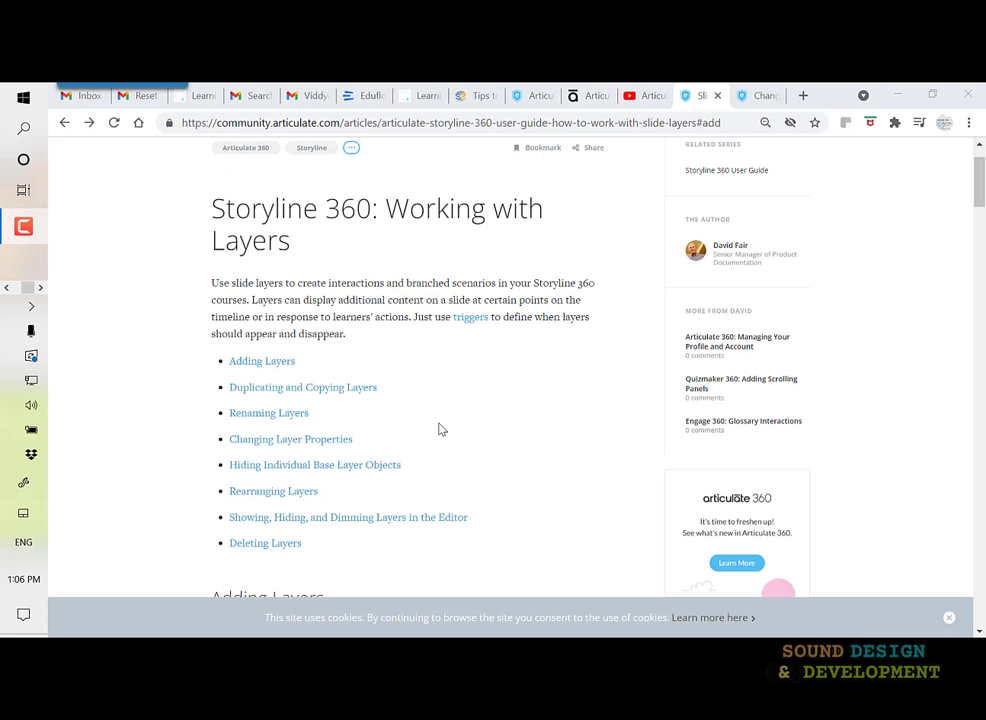
# Step: Open the guide's Rearranging Layers section, and in Storyline move the Happy Face layer below LayerText and LayerText back beneath it
pyautogui.click(287, 497)
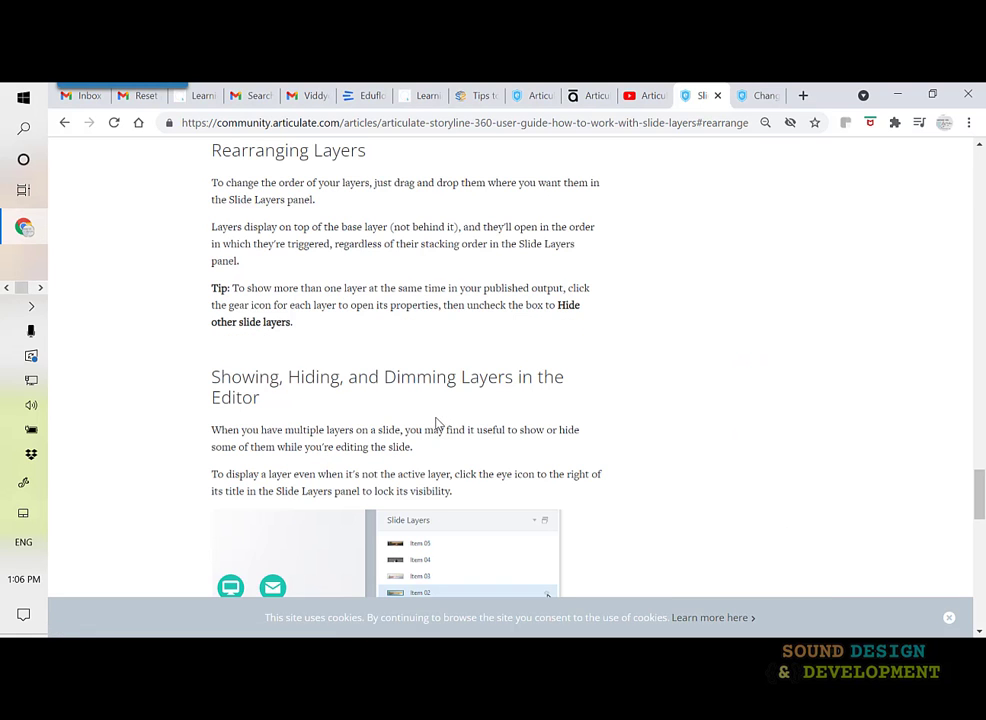
pyautogui.press('F10')
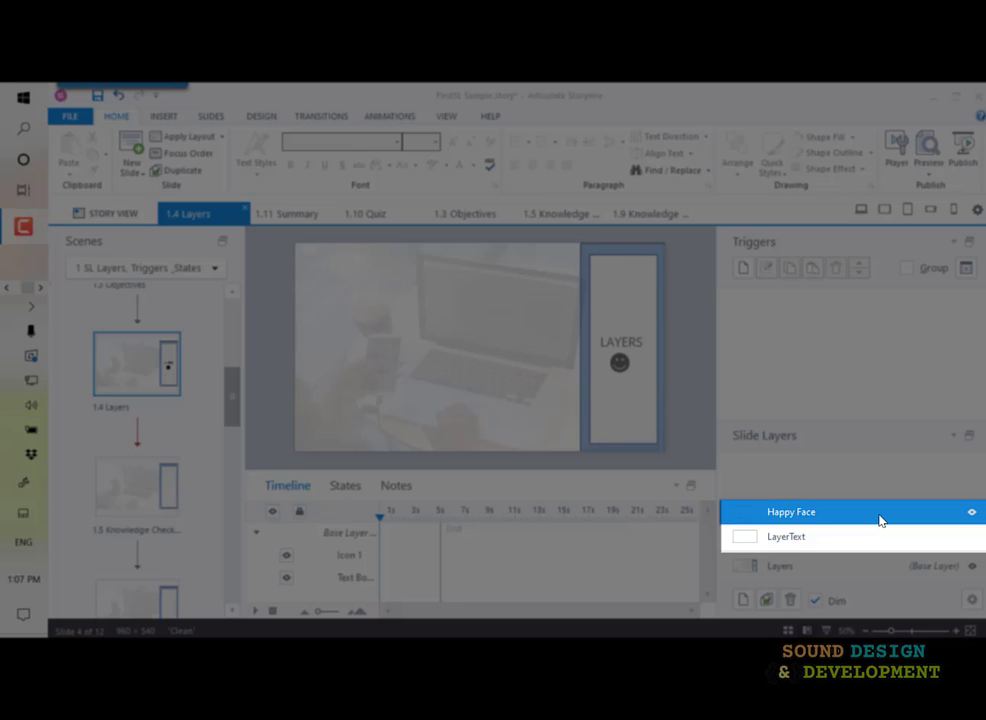
pyautogui.moveTo(880, 519); pyautogui.dragTo(893, 551)
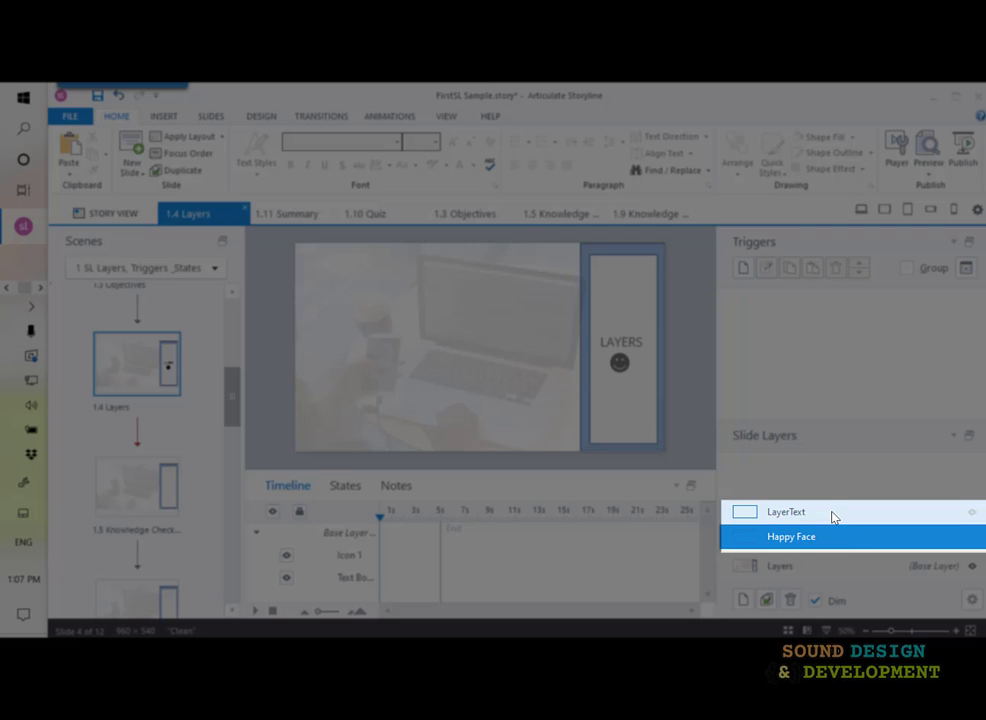
pyautogui.moveTo(833, 516); pyautogui.dragTo(850, 551)
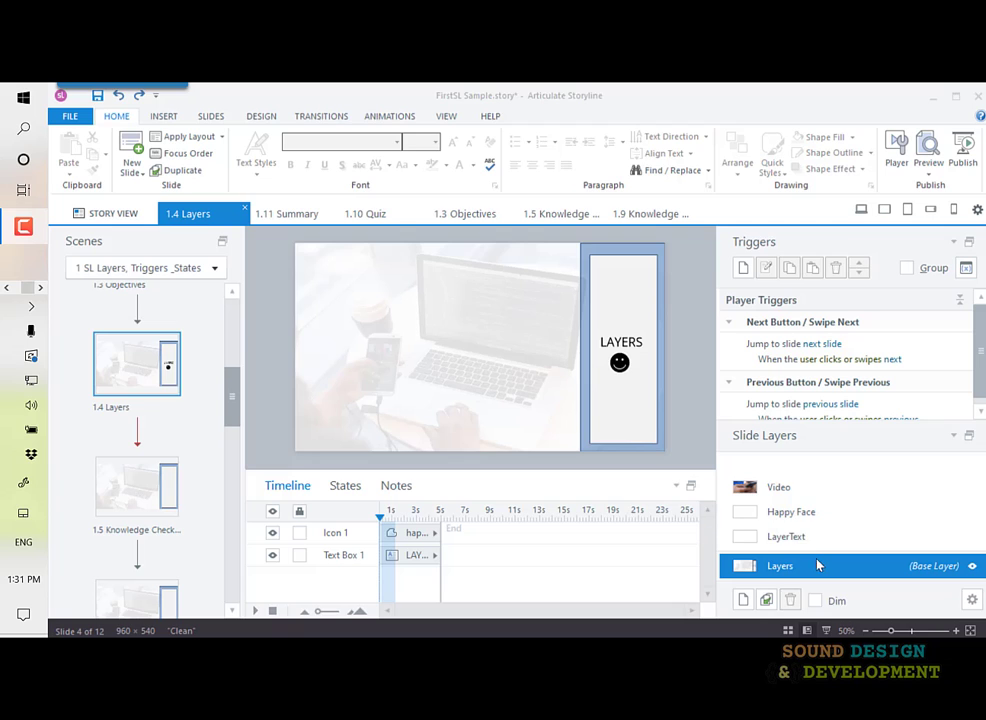
# Step: View the LayerText, Happy Face and Video layers of slide 1.4 in turn, and return to Happy Face
pyautogui.click(812, 544)
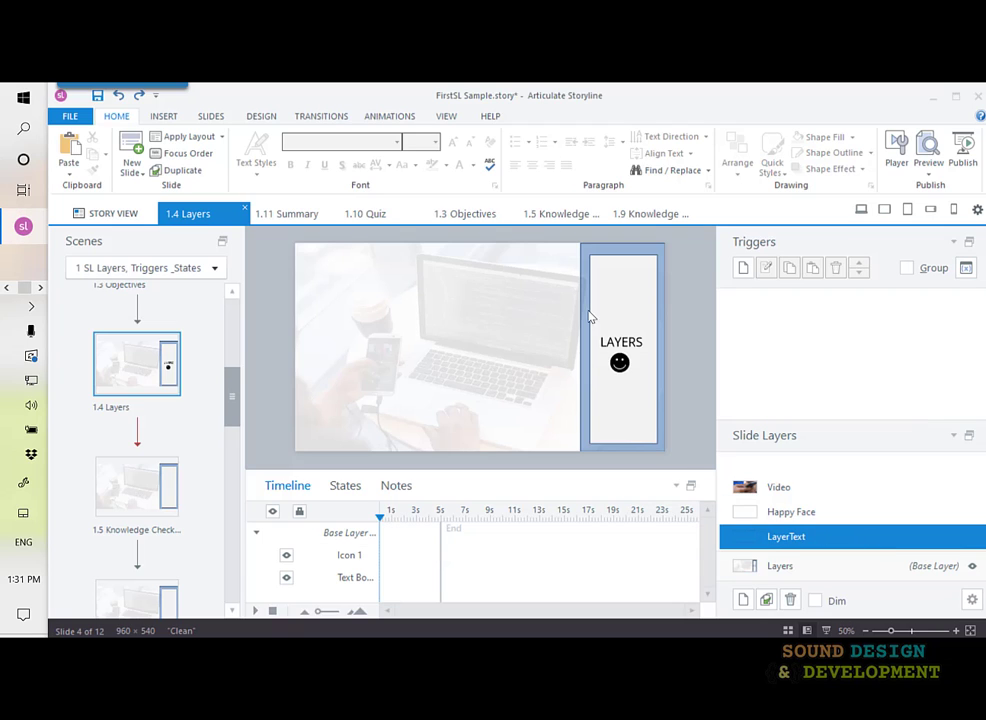
pyautogui.click(814, 513)
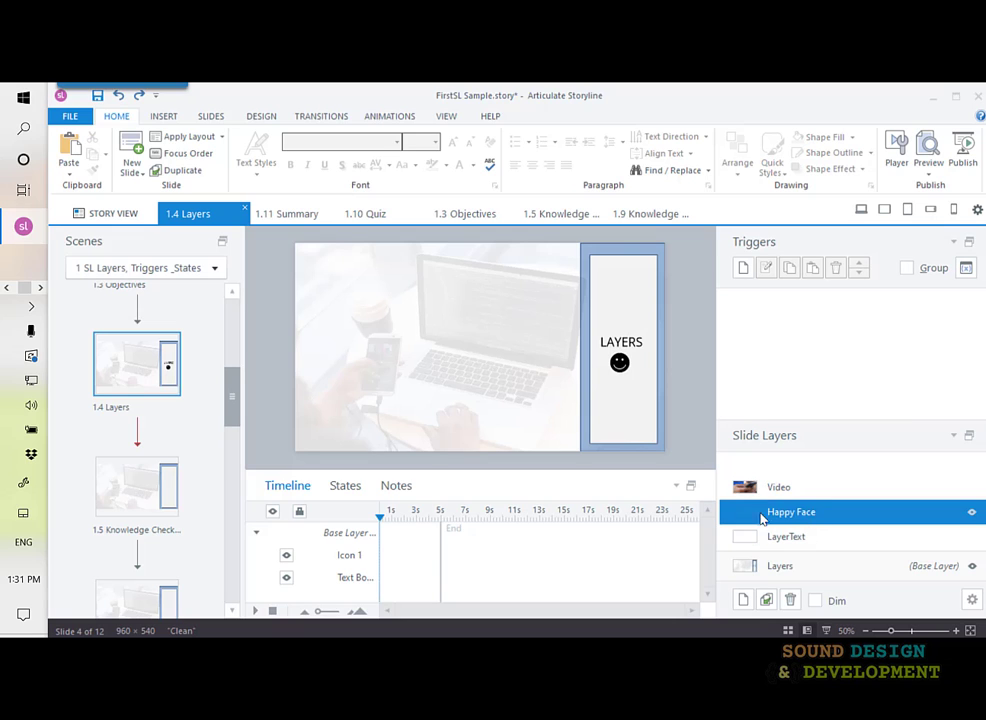
pyautogui.click(826, 488)
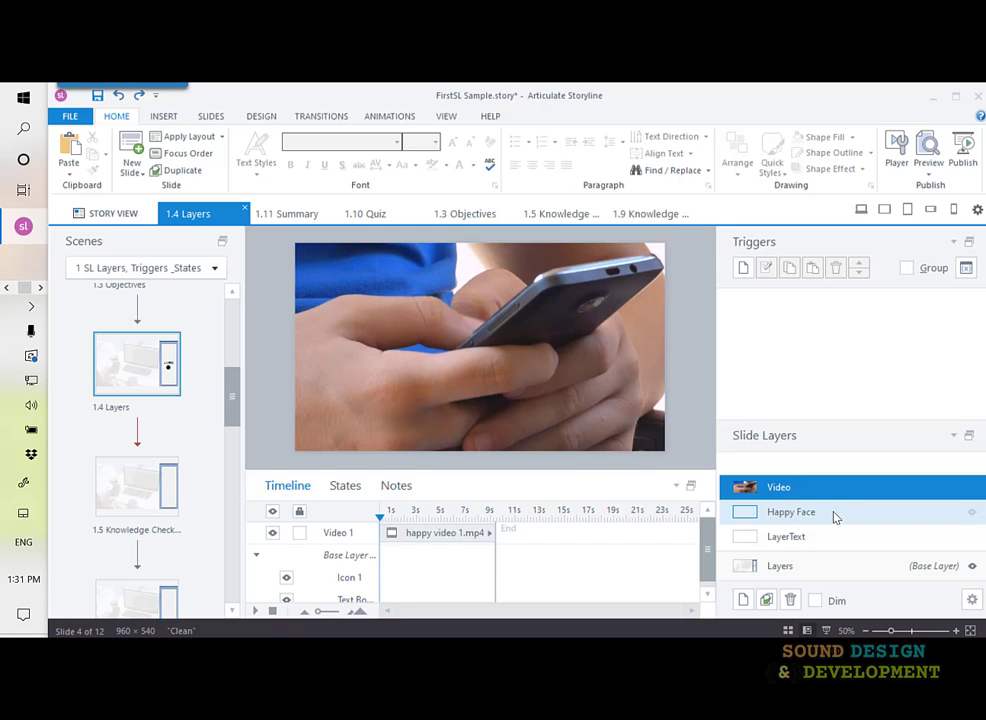
pyautogui.click(832, 514)
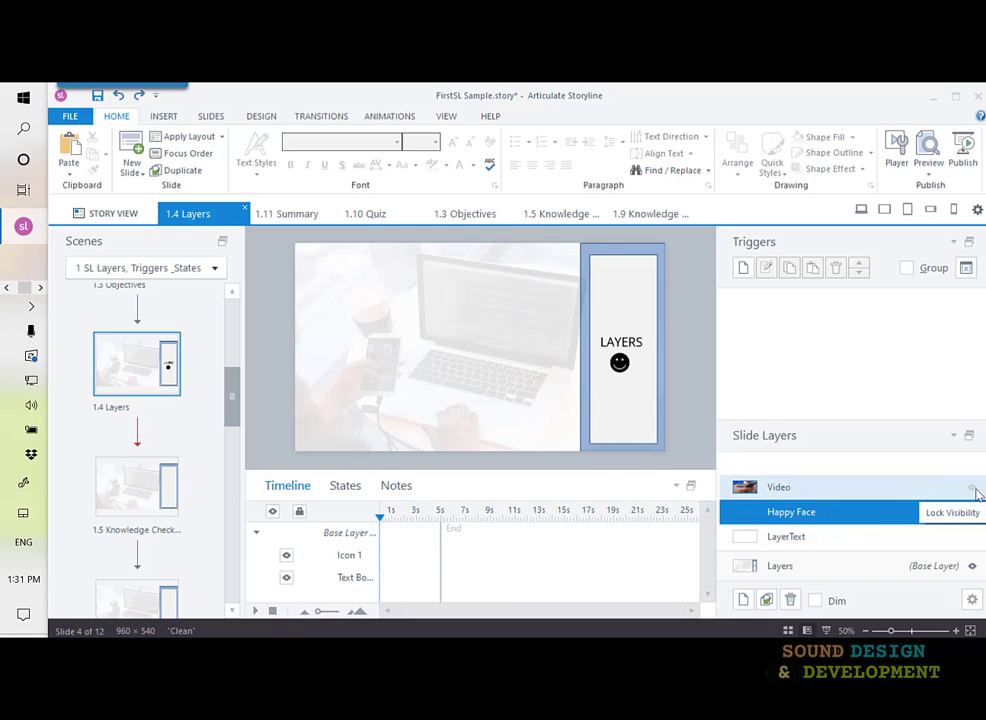
# Step: Lock the Video layer's visibility on slide 1.4 and view the LayerText and Happy Face layers with it showing
pyautogui.click(976, 491)
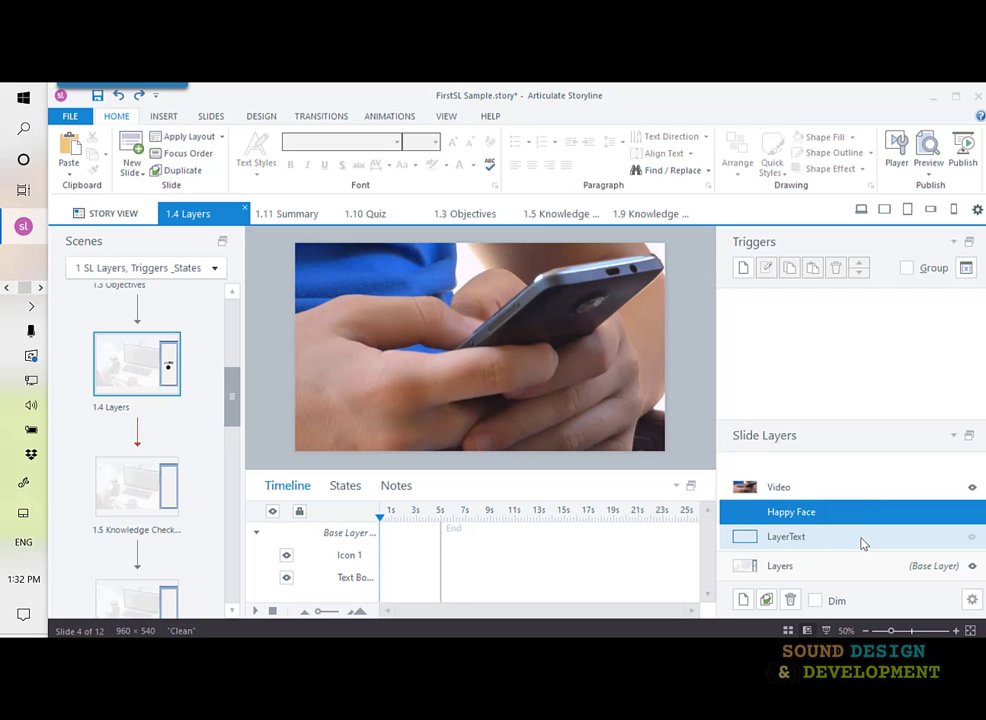
pyautogui.click(862, 540)
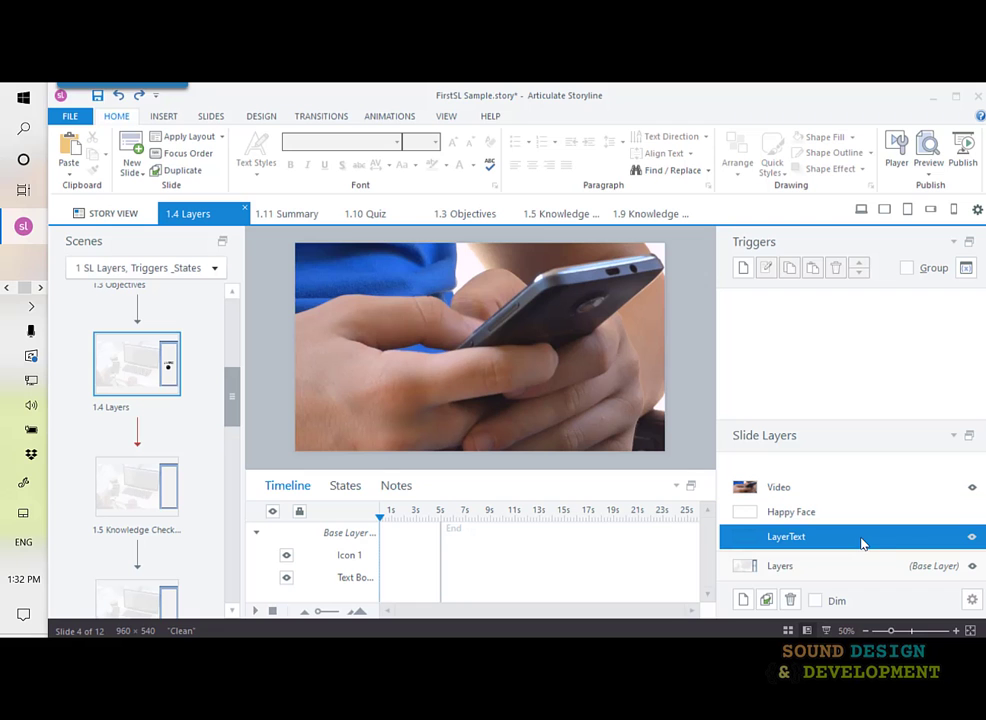
pyautogui.click(857, 515)
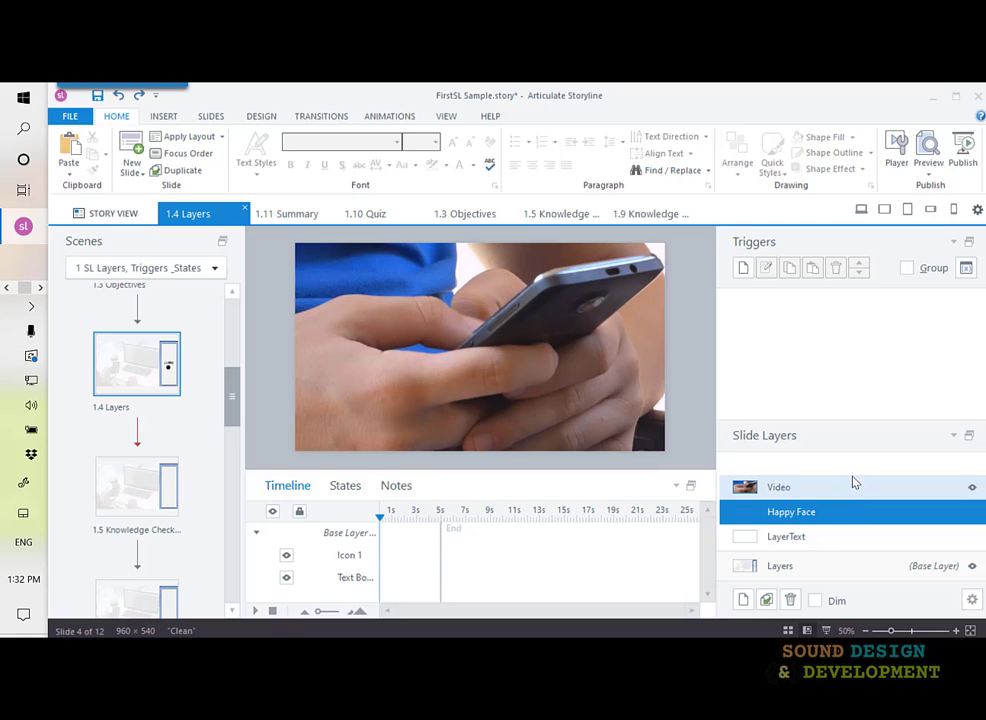
# Step: Turn on Dim for non-selected layers and view the LayerText, Happy Face, Video and base layers, ending on Happy Face
pyautogui.click(815, 600)
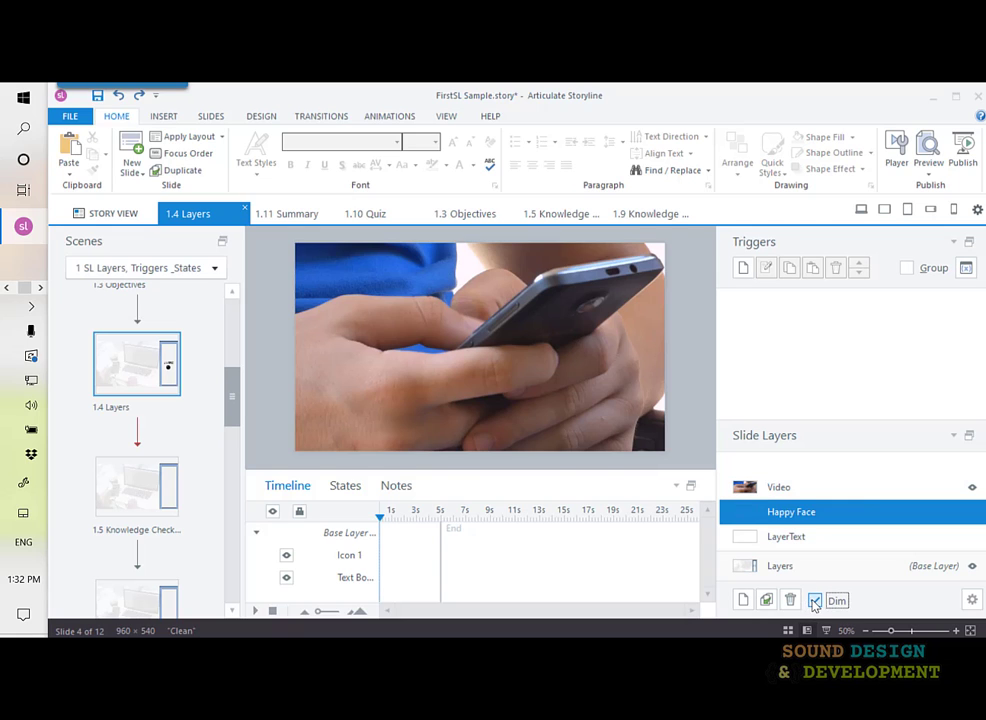
pyautogui.click(821, 537)
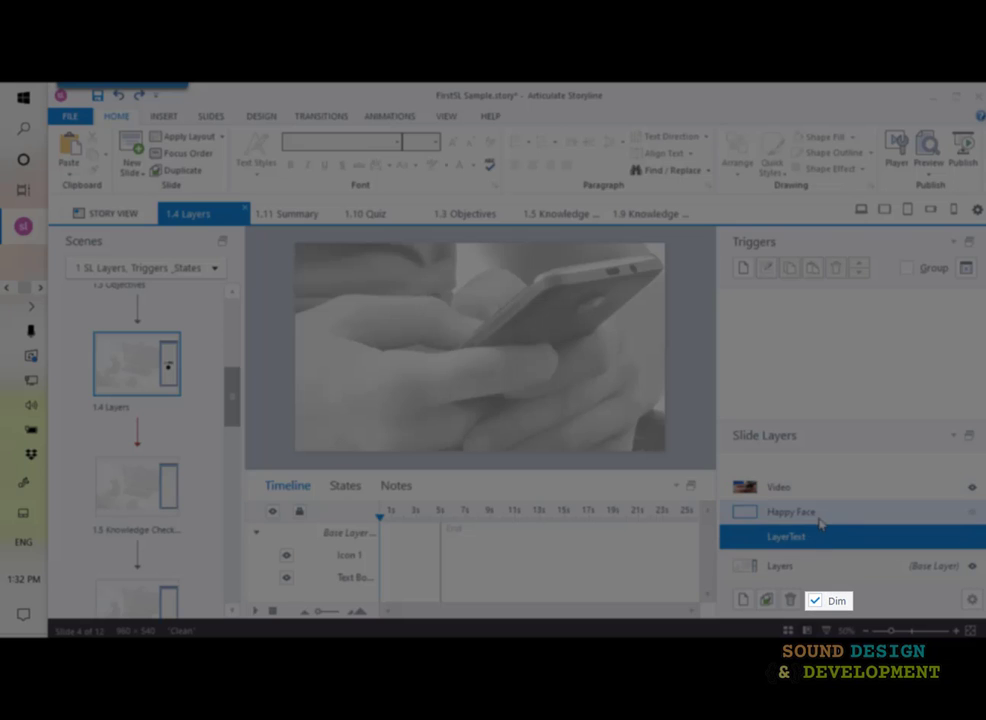
pyautogui.click(820, 512)
pyautogui.click(819, 489)
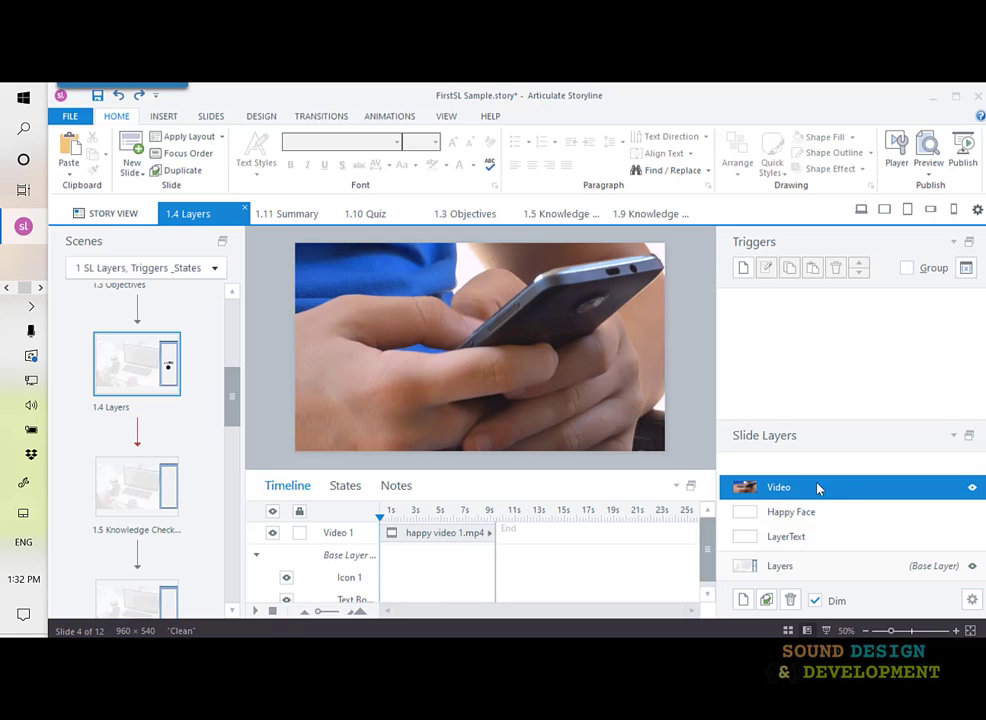
pyautogui.click(837, 570)
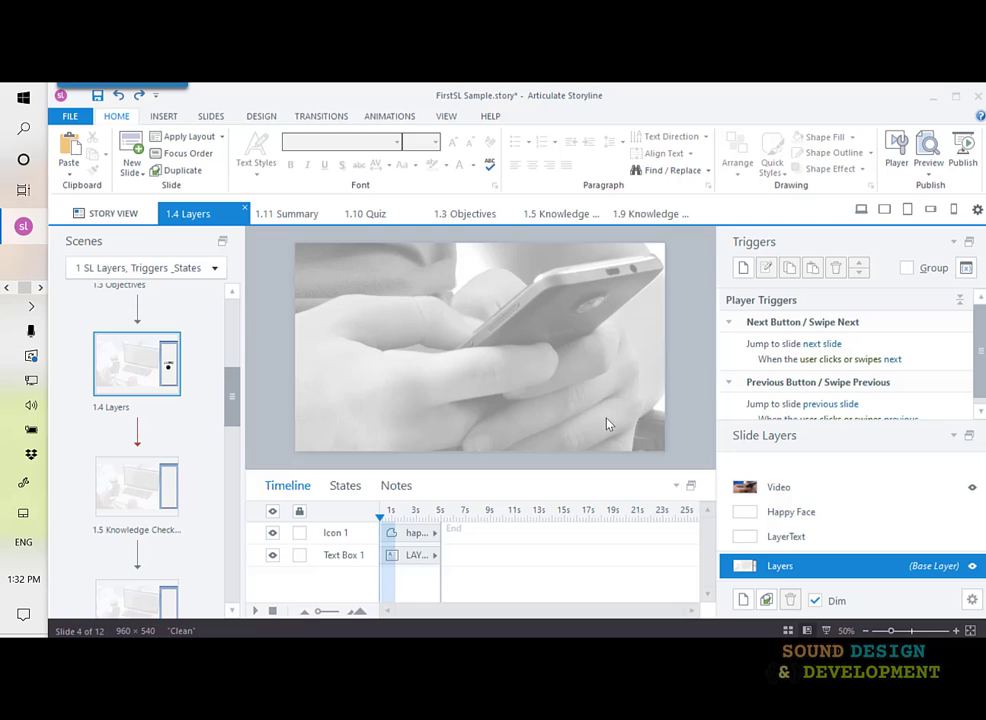
pyautogui.click(799, 541)
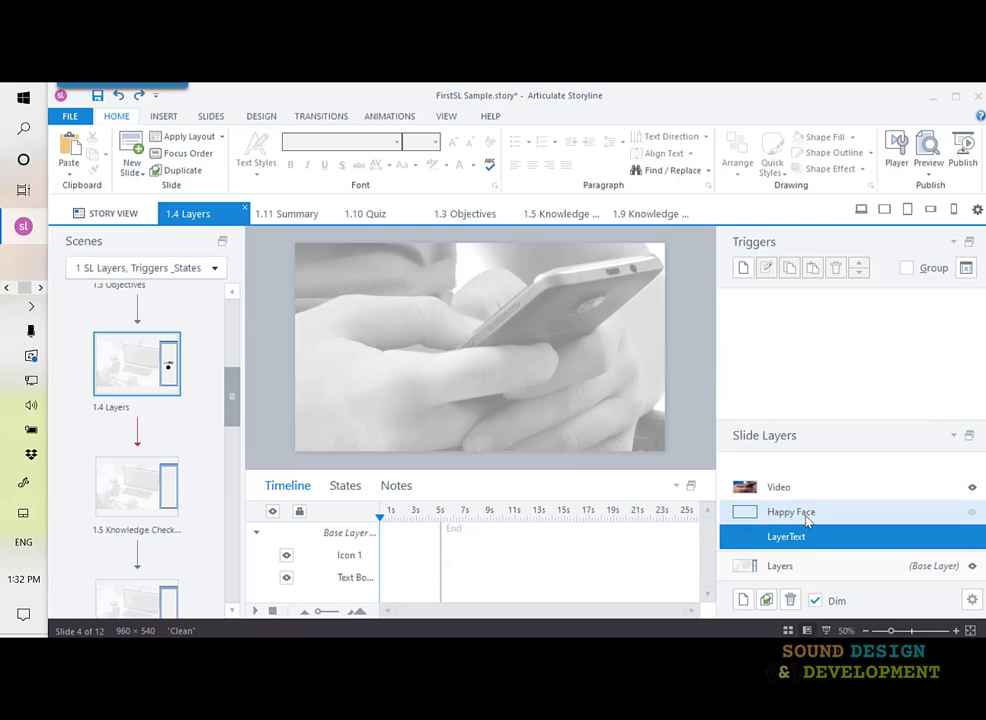
pyautogui.click(790, 512)
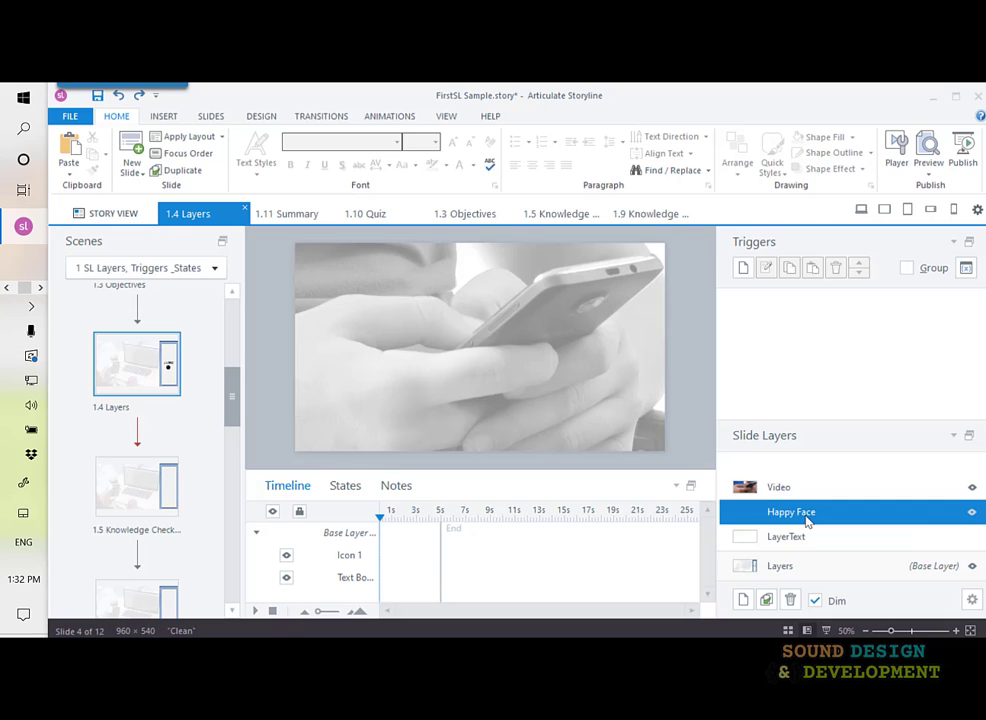
# Step: Draw a rectangle about 284 × 282 px on the base layer, over the lower part of the LAYERS panel
pyautogui.rightClick(597, 360)
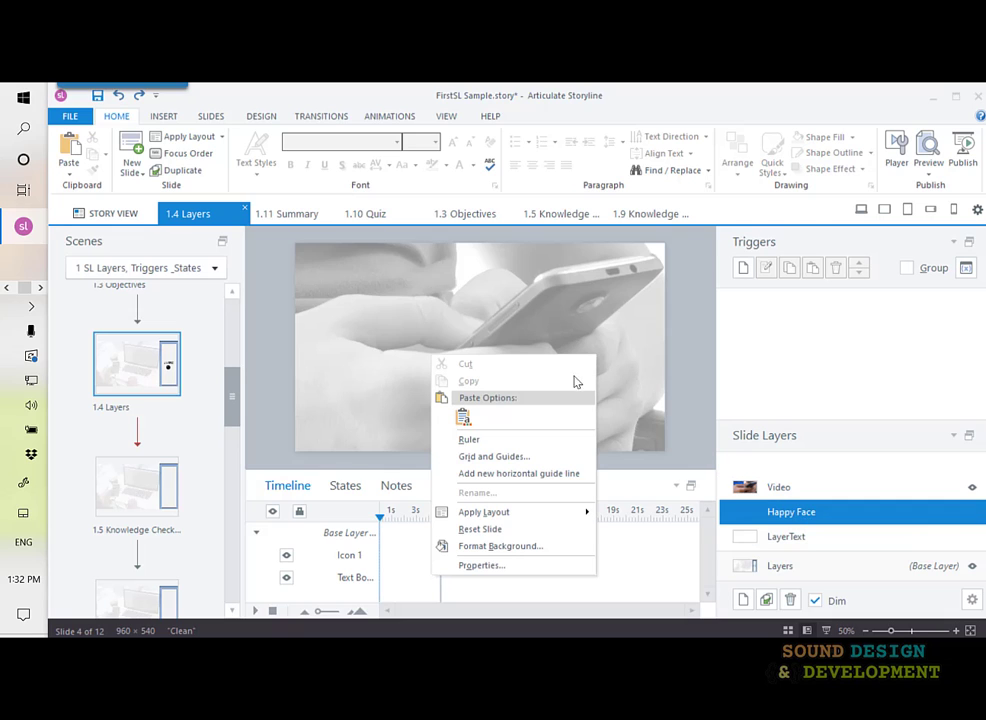
pyautogui.click(400, 487)
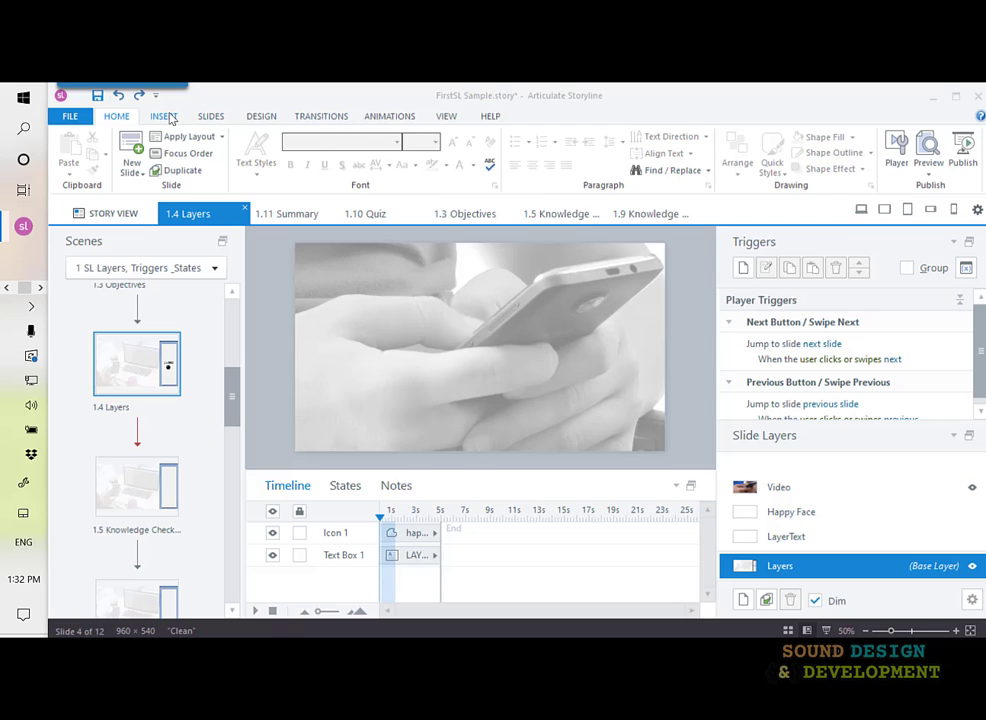
pyautogui.click(165, 118)
pyautogui.click(383, 152)
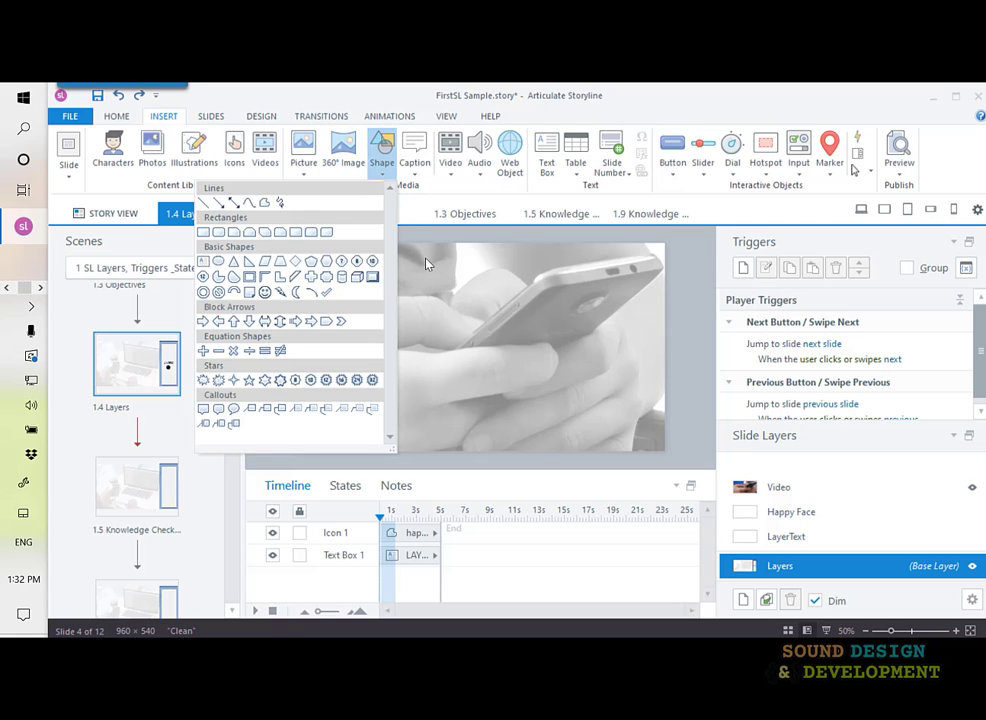
pyautogui.click(205, 235)
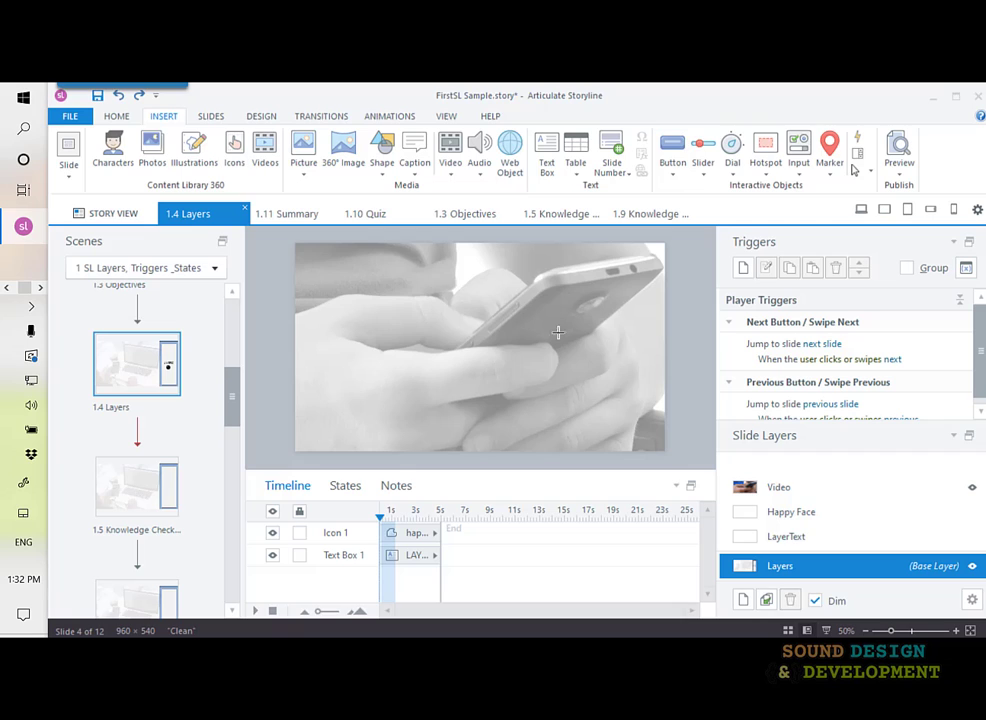
pyautogui.moveTo(550, 338)
pyautogui.mouseDown()
pyautogui.moveTo(612, 345)
pyautogui.moveTo(659, 448)
pyautogui.mouseUp()
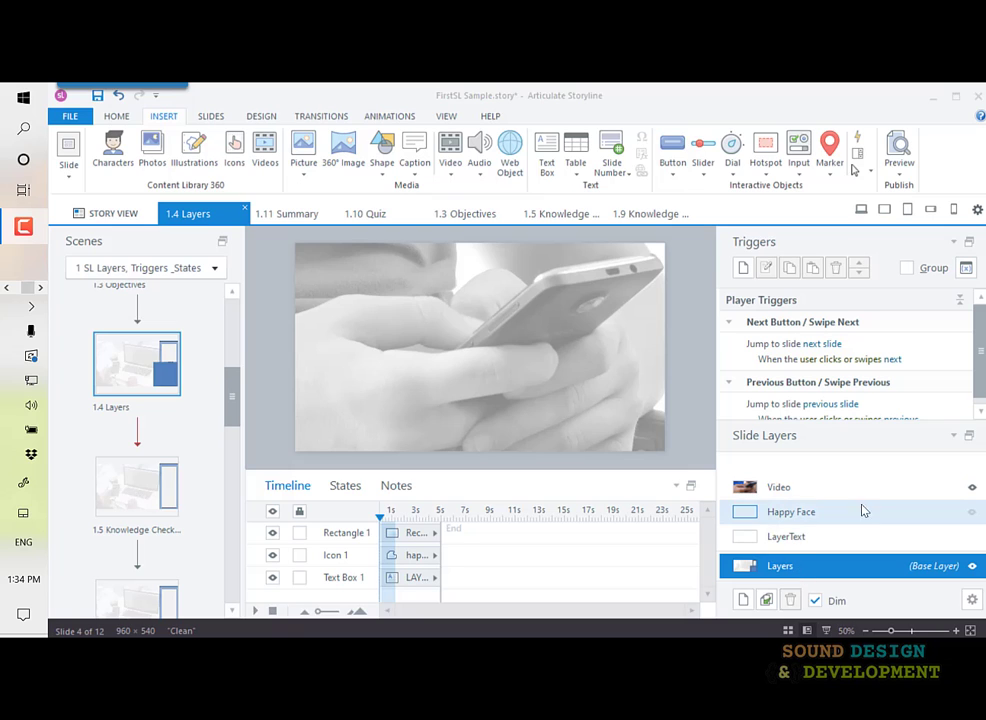
# Step: Hide the Video layer and send the blue rectangle to the back, behind the LAYERS text and smiley icon
pyautogui.click(972, 489)
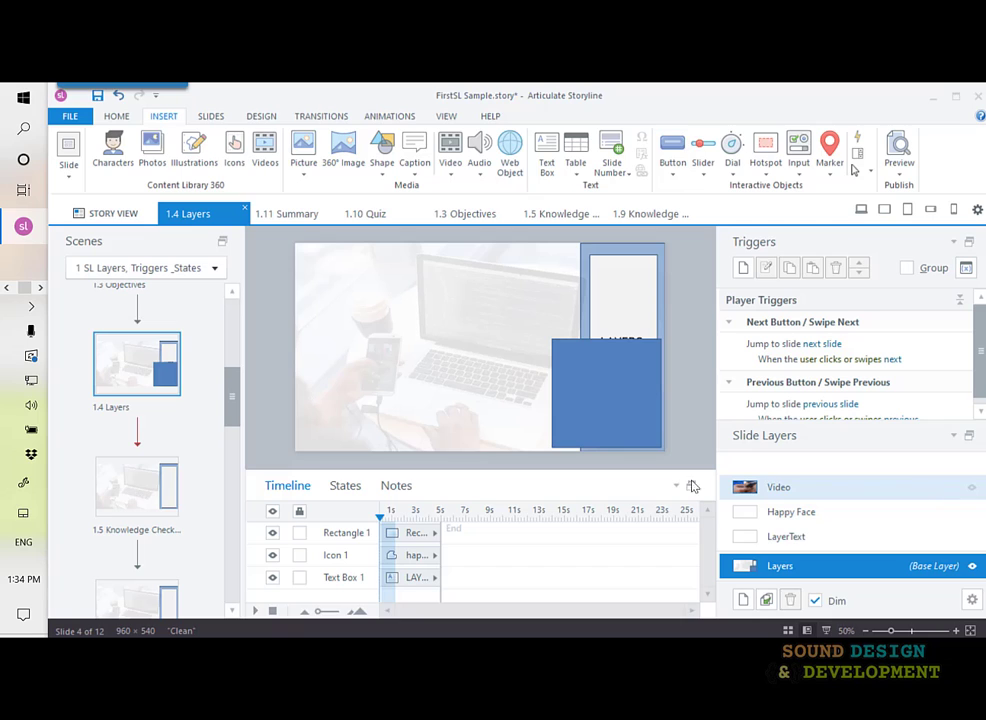
pyautogui.rightClick(623, 412)
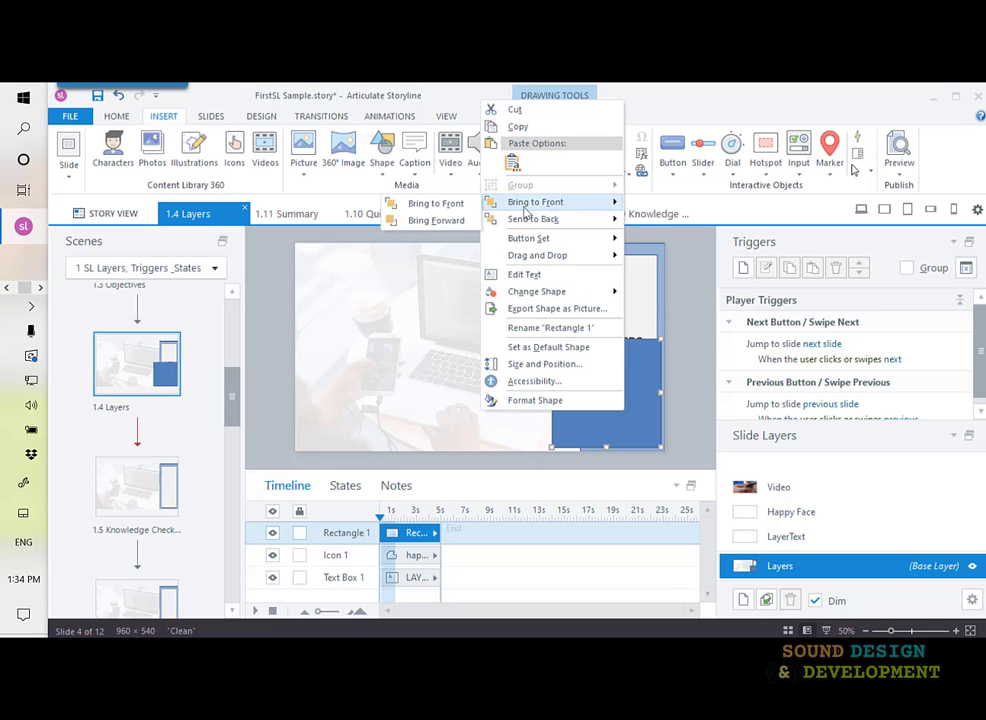
pyautogui.moveTo(560, 219)
pyautogui.click(425, 220)
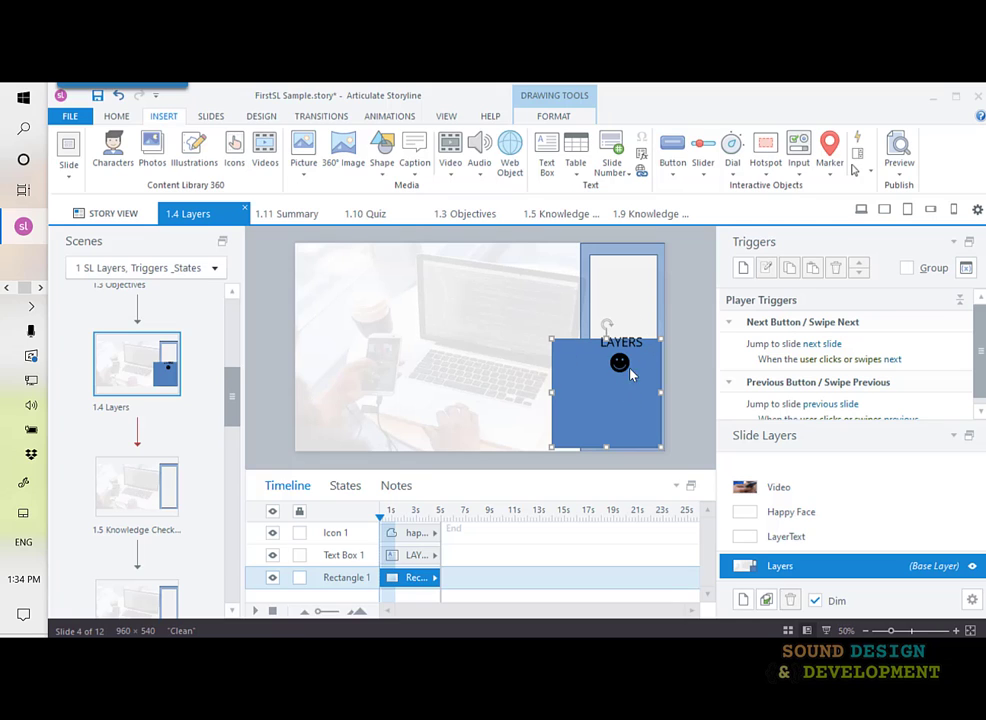
pyautogui.click(585, 399)
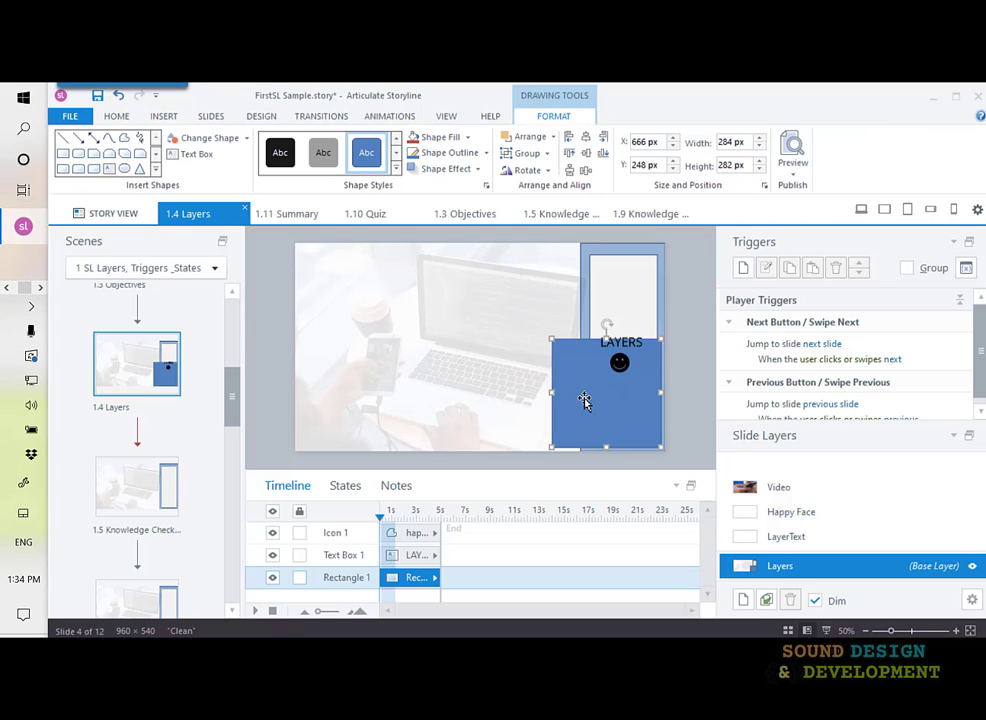
# Step: Hide and show the rectangle, the LAYERS text box and the smiley icon in turn, and reselect the rectangle
pyautogui.click(272, 579)
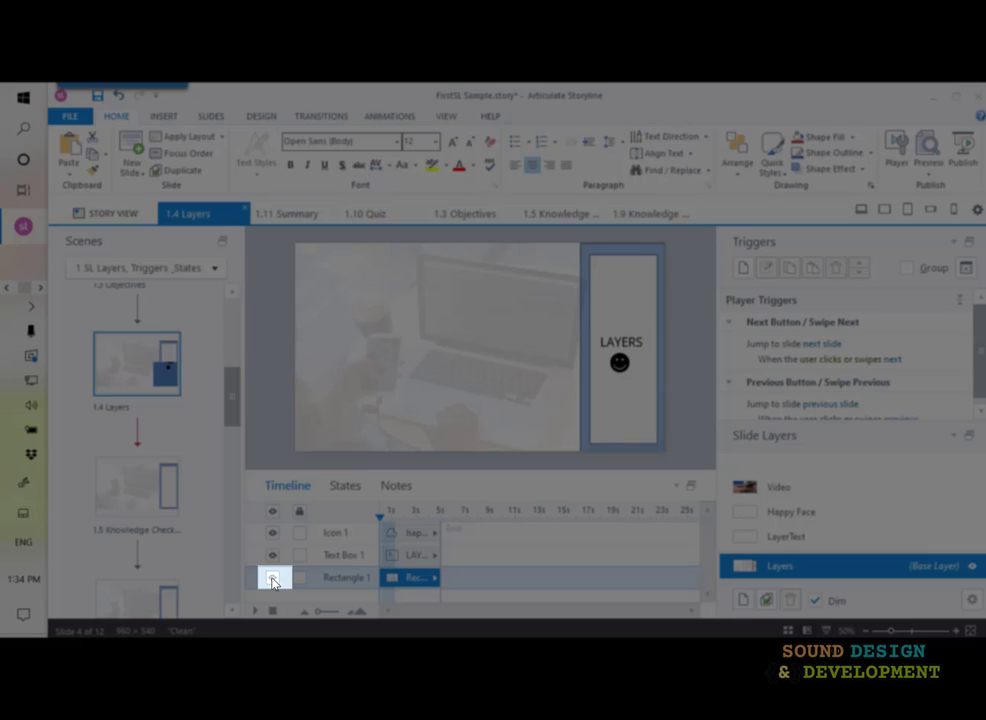
pyautogui.click(272, 578)
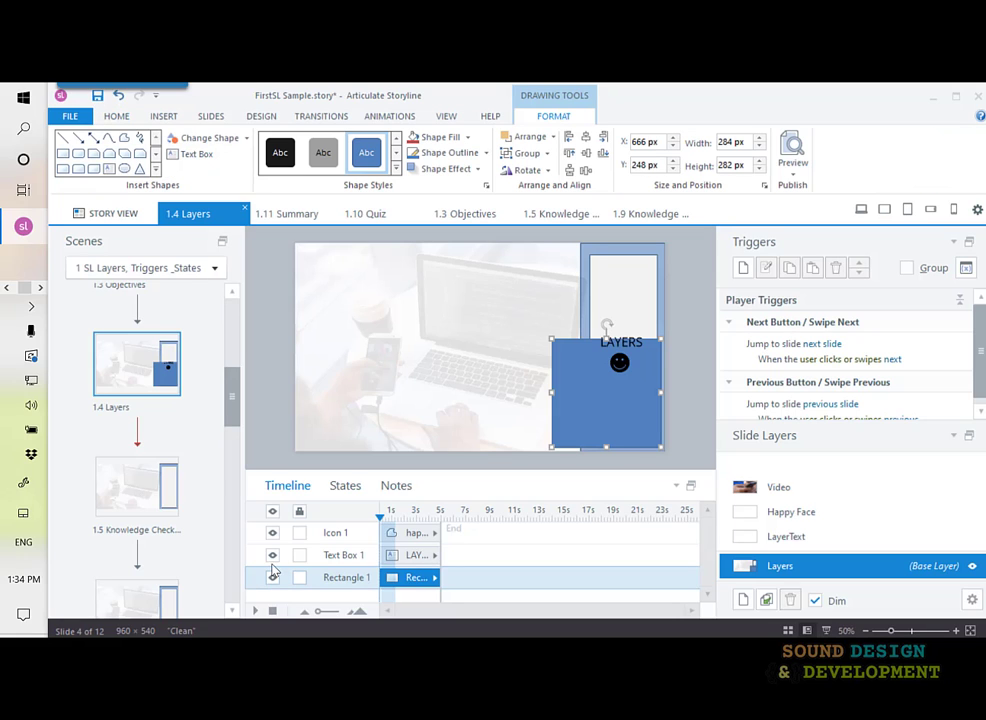
pyautogui.click(272, 555)
pyautogui.click(272, 555)
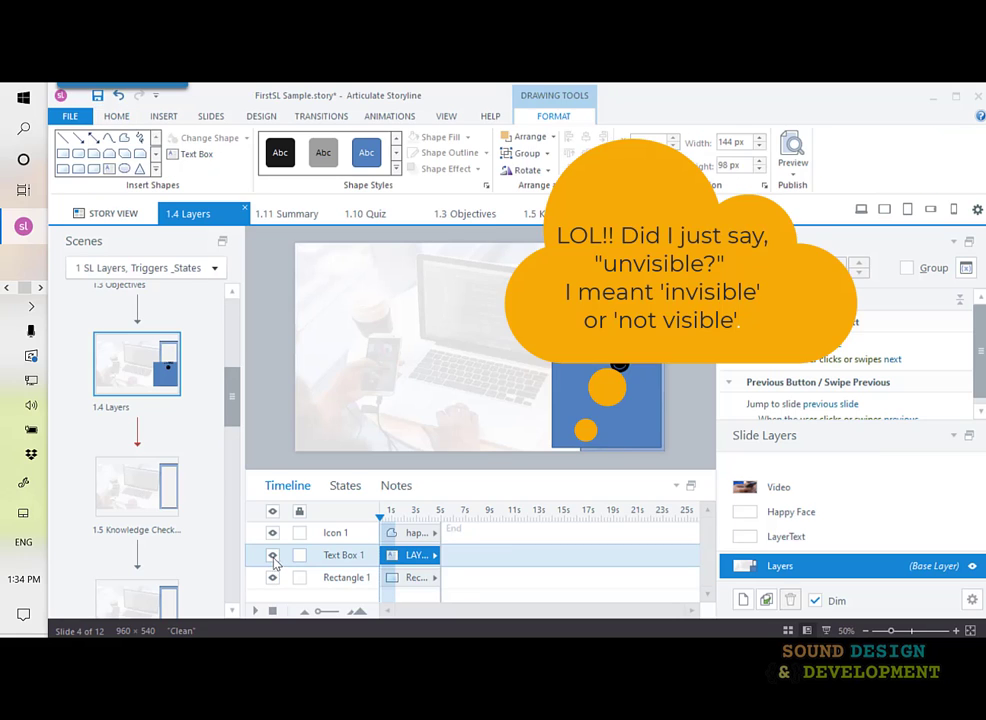
pyautogui.click(272, 533)
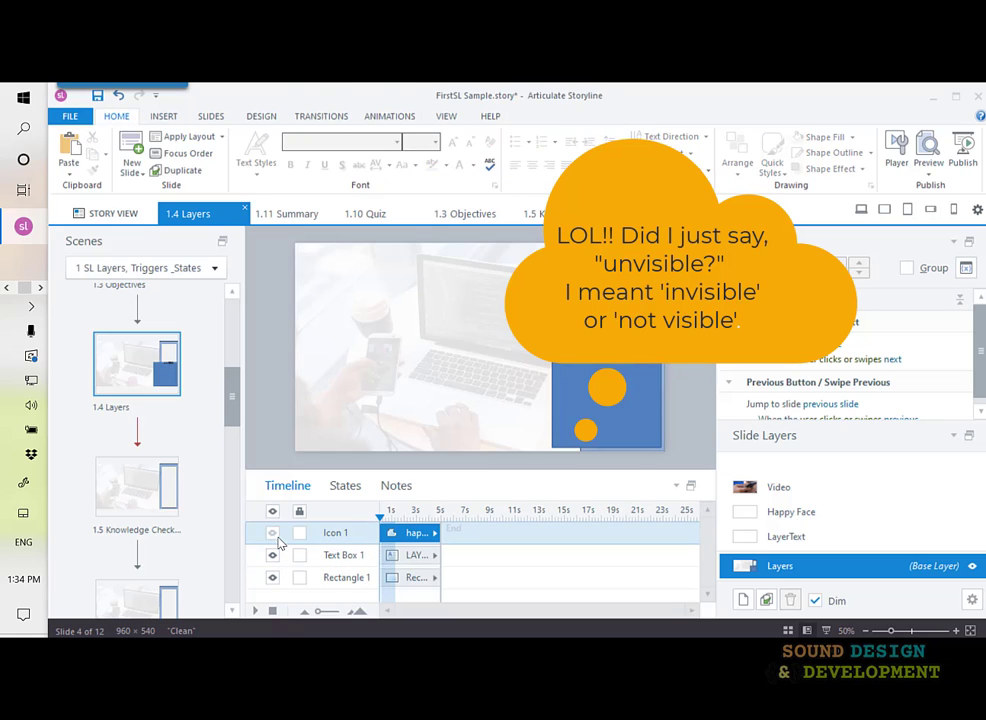
pyautogui.click(272, 533)
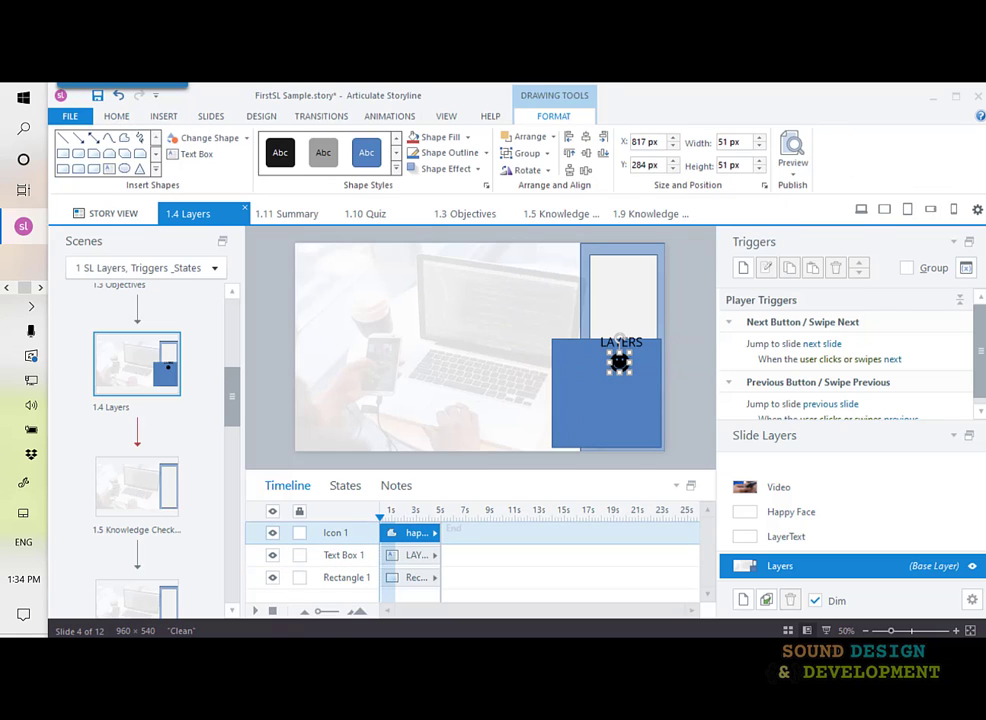
pyautogui.click(626, 421)
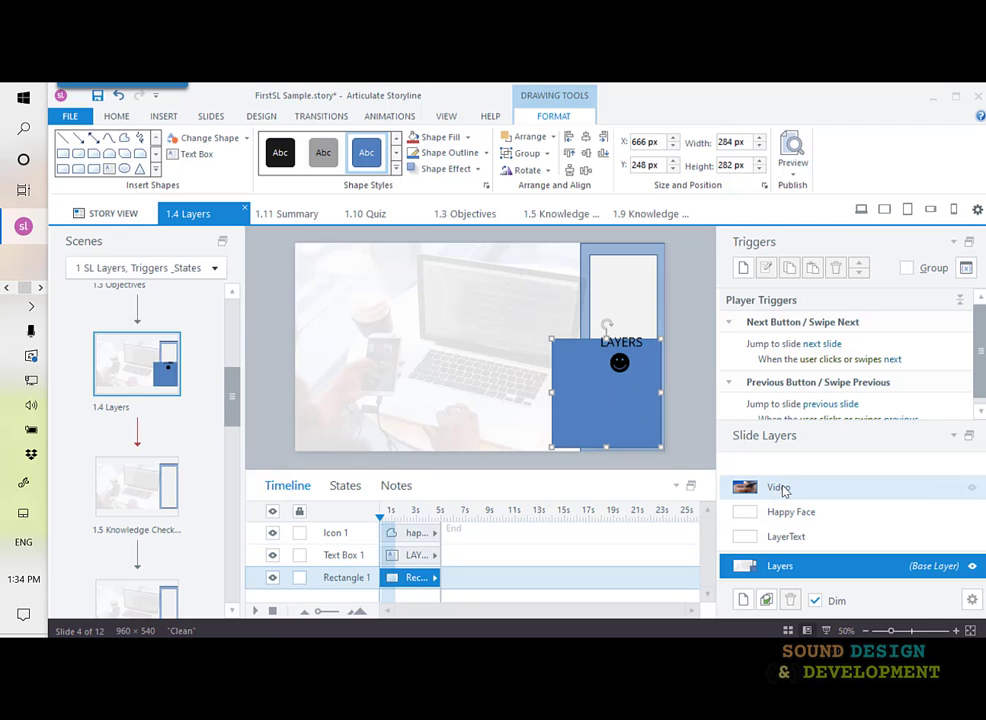
# Step: Lock the visibility of the Video, LayerText and Happy Face layers while staying on the base layer
pyautogui.click(971, 488)
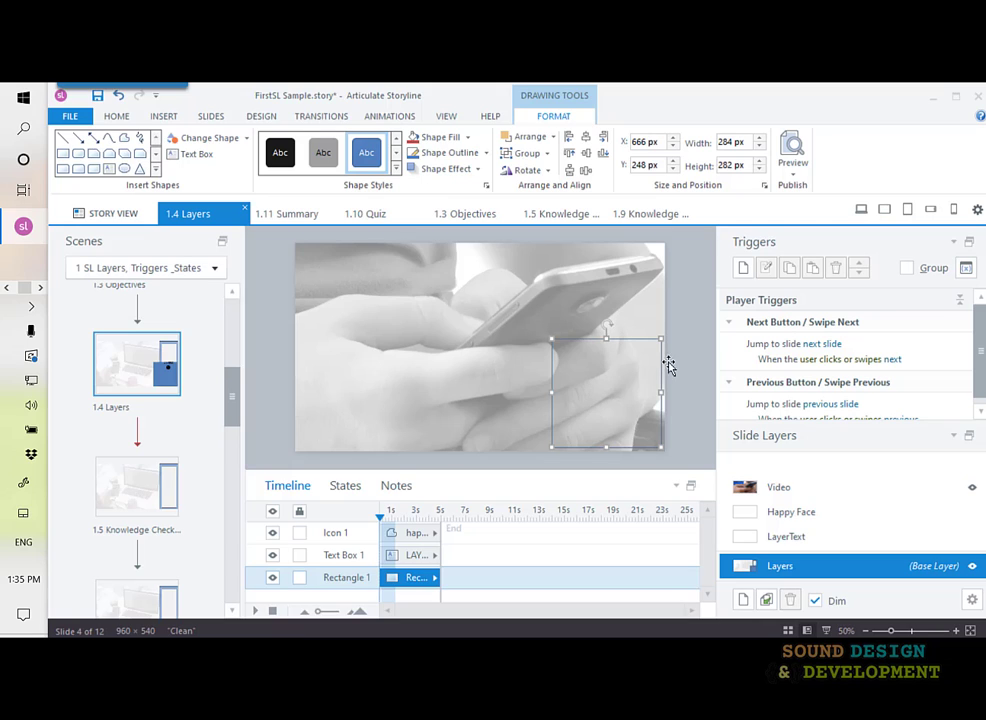
pyautogui.click(971, 537)
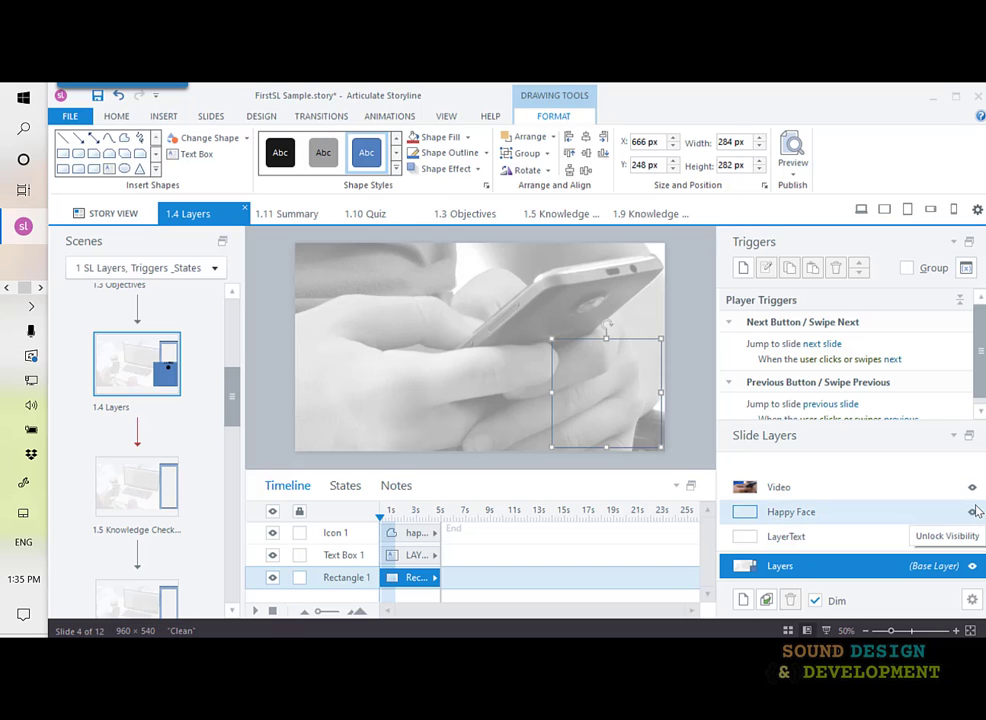
pyautogui.click(973, 489)
pyautogui.click(974, 490)
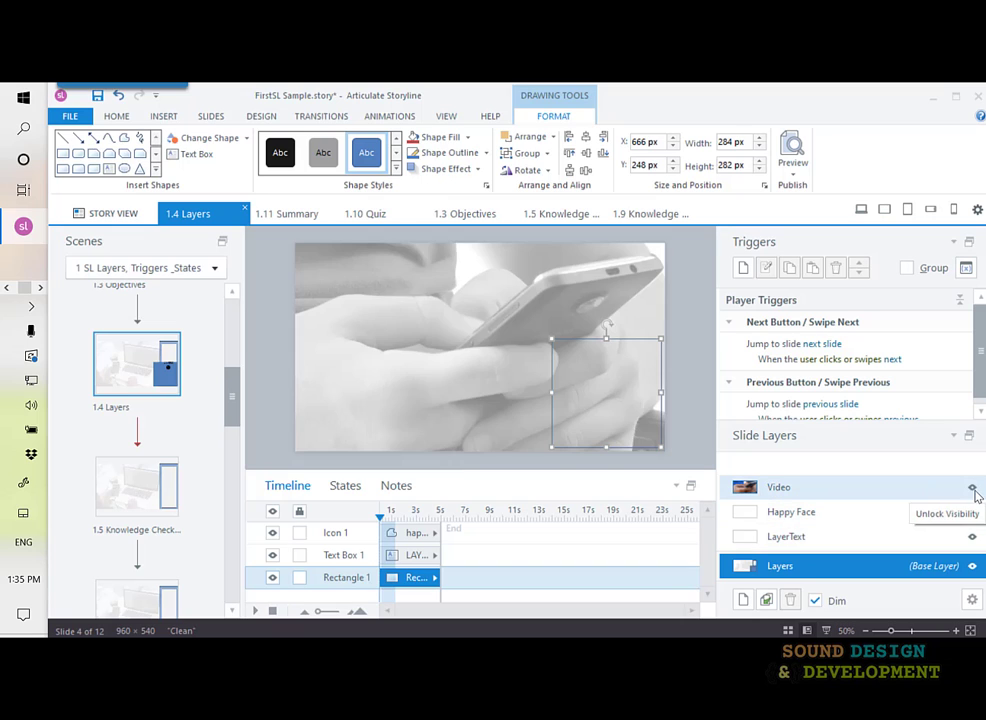
# Step: Turn off Dim, and on the base layer hide the LAYERS text box and switch the rectangle's visibility off and on
pyautogui.click(815, 601)
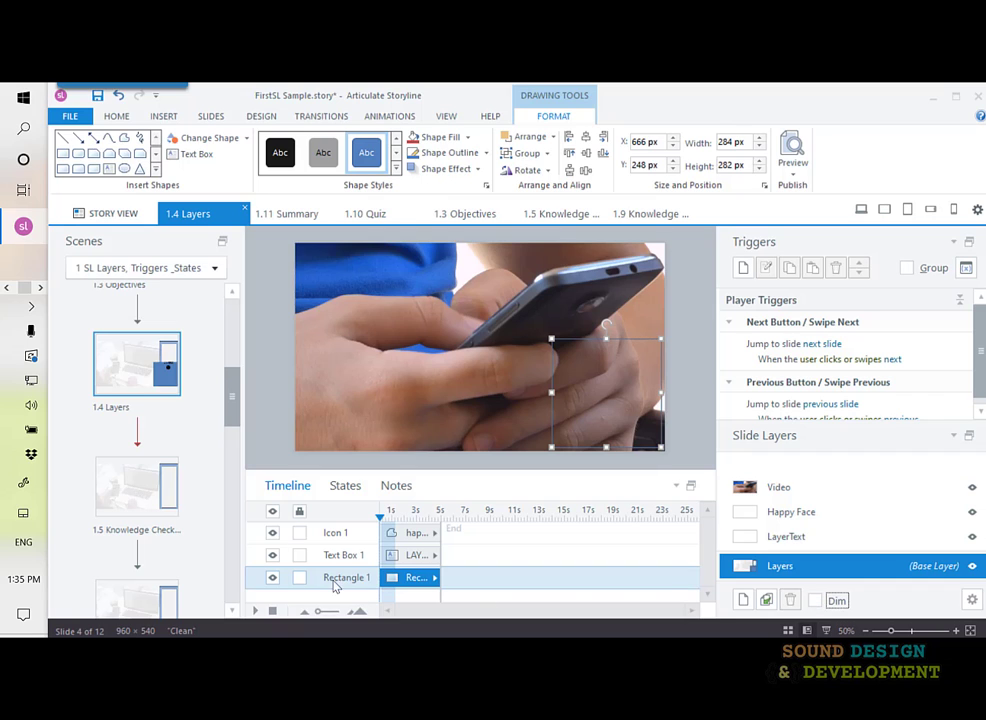
pyautogui.click(272, 577)
pyautogui.click(272, 555)
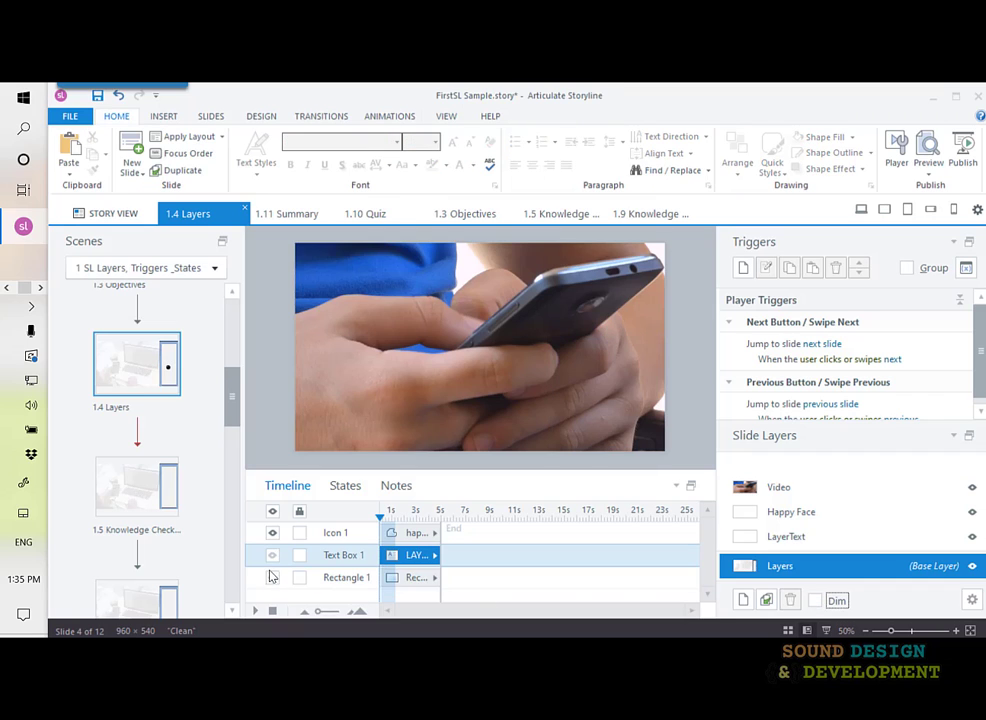
pyautogui.click(272, 577)
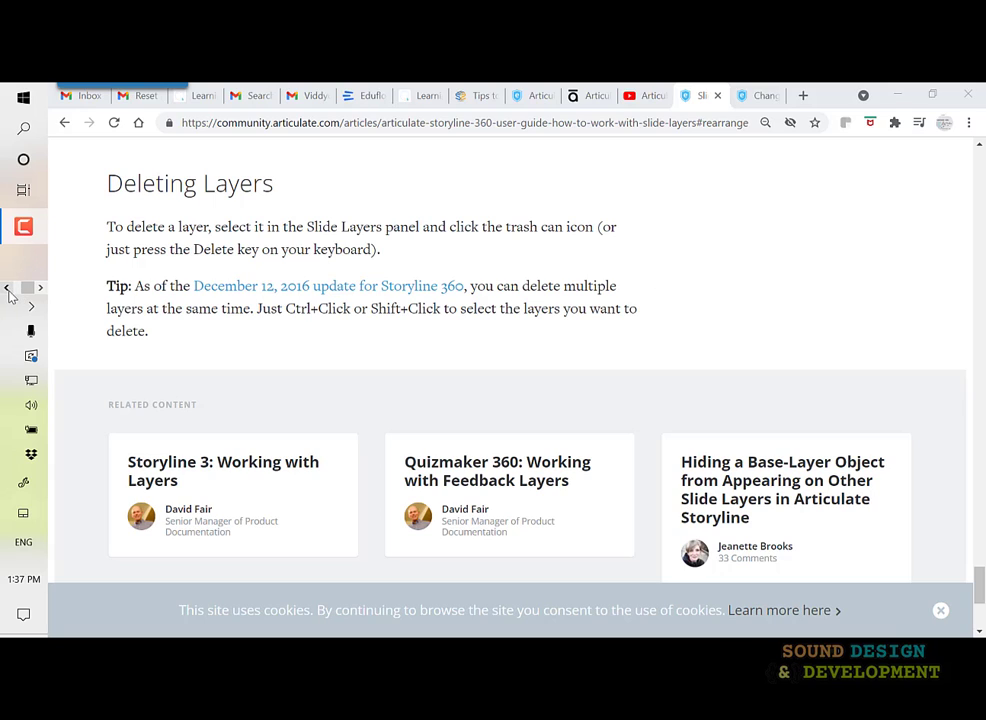
# Step: Return to Storyline from the guide's Deleting Layers section, delete the LayerText layer, and undo the deletion
pyautogui.click(23, 228)
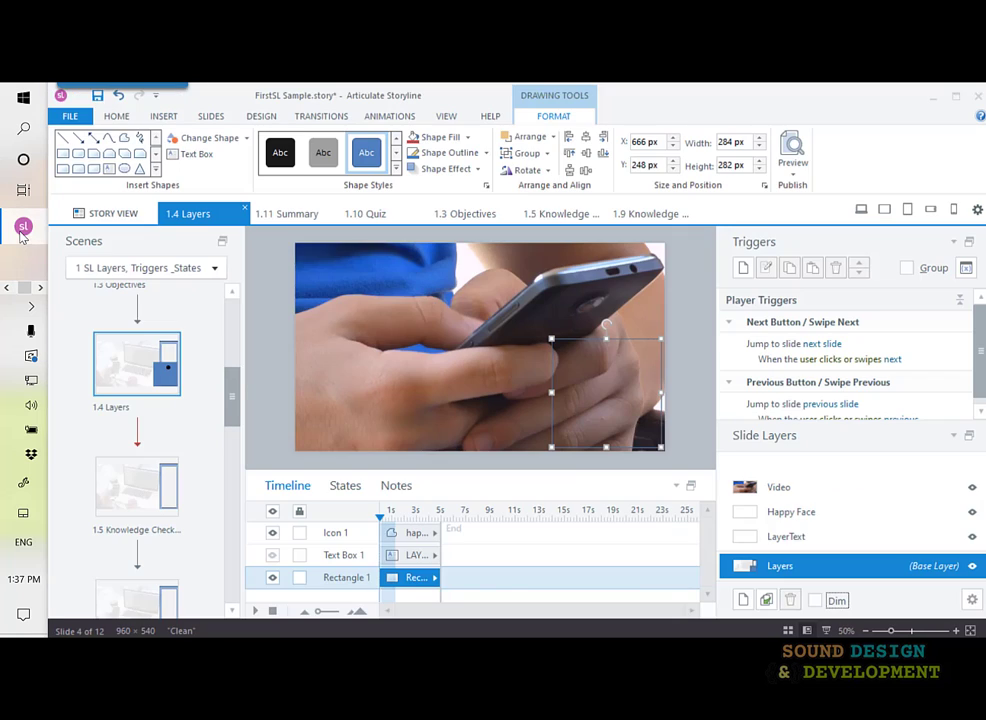
pyautogui.click(821, 541)
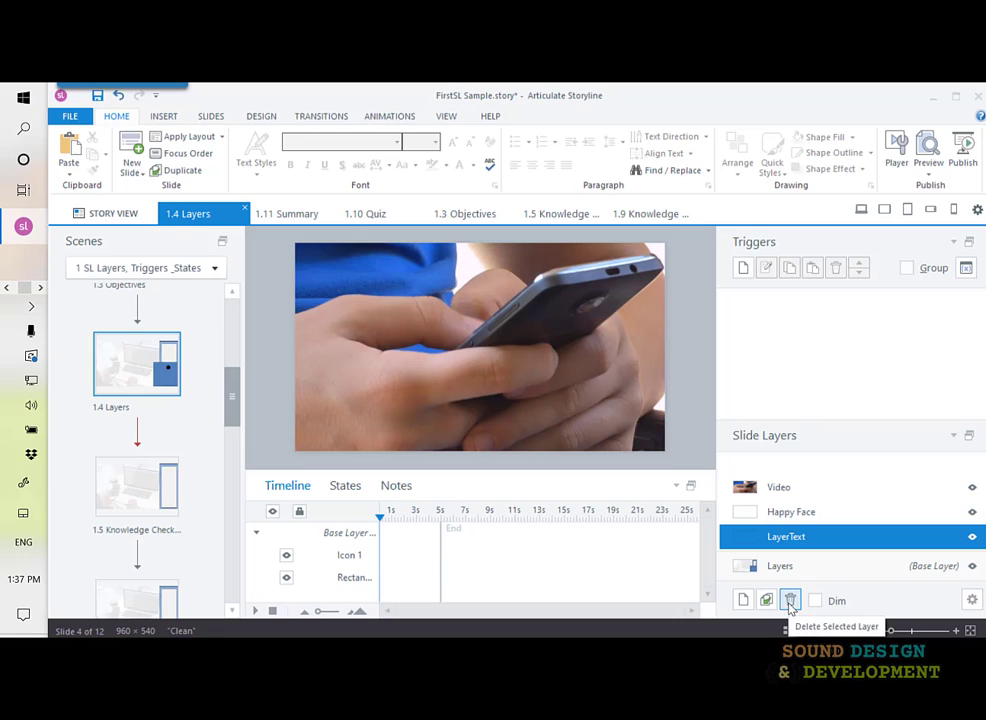
pyautogui.click(790, 600)
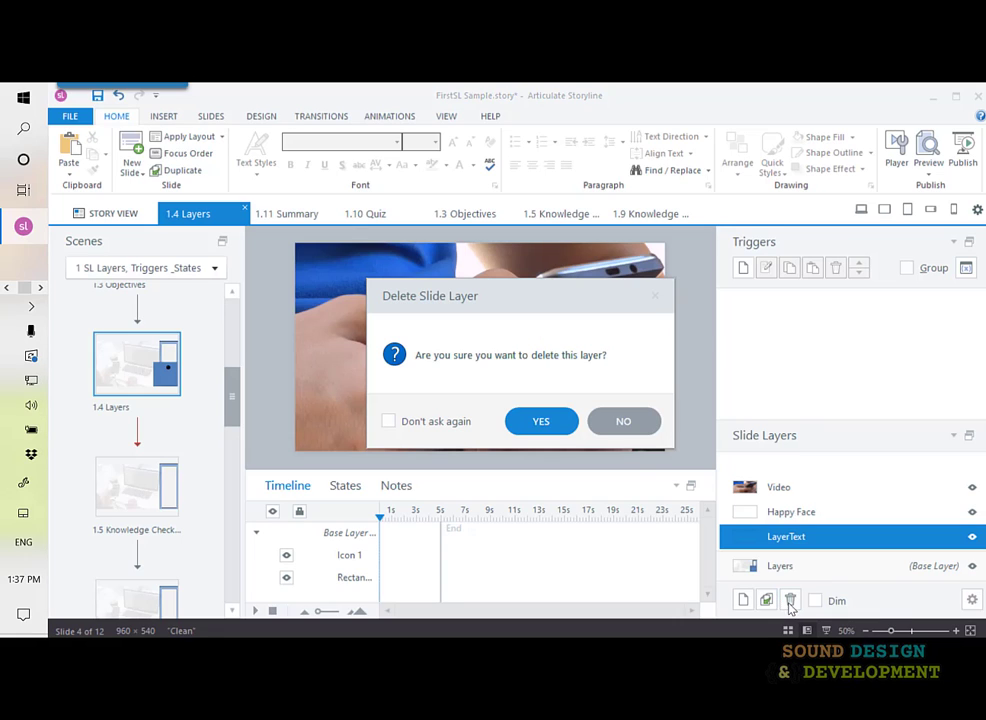
pyautogui.click(535, 424)
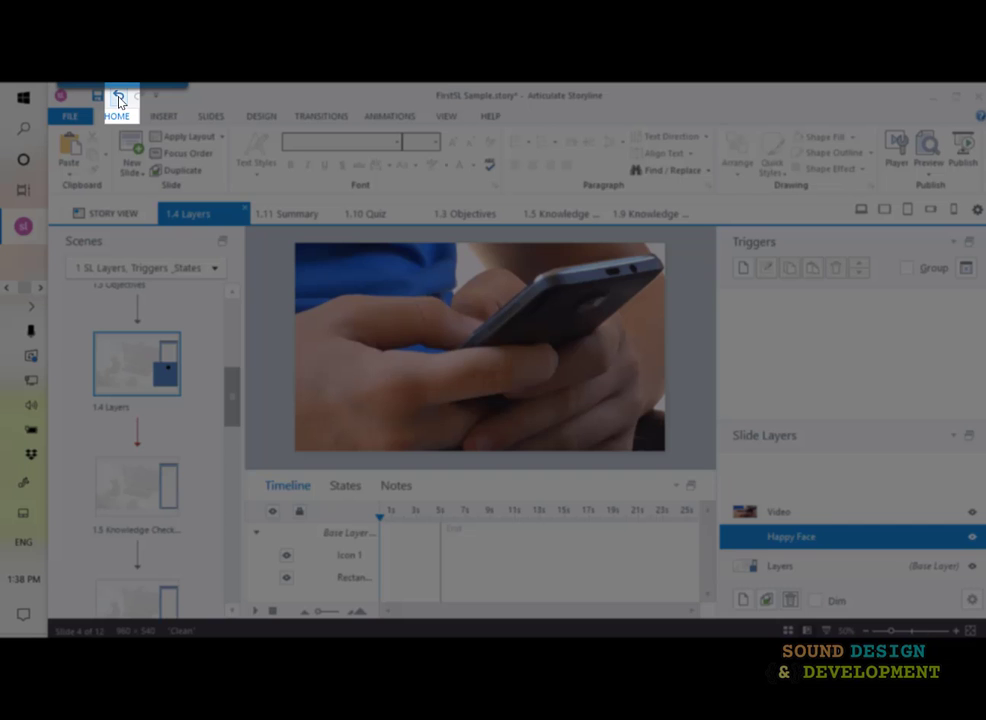
pyautogui.click(118, 96)
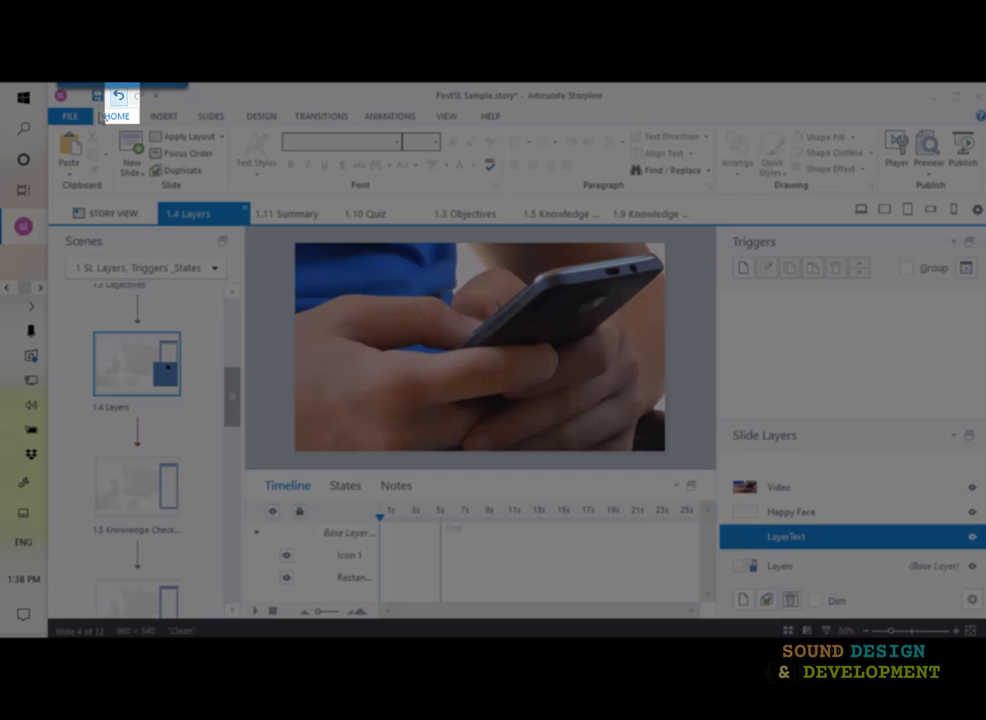
# Step: Delete the Video, Happy Face and LayerText layers together, and undo the deletion
pyautogui.keyDown('ctrl'); pyautogui.click(836, 518); pyautogui.keyUp('ctrl')
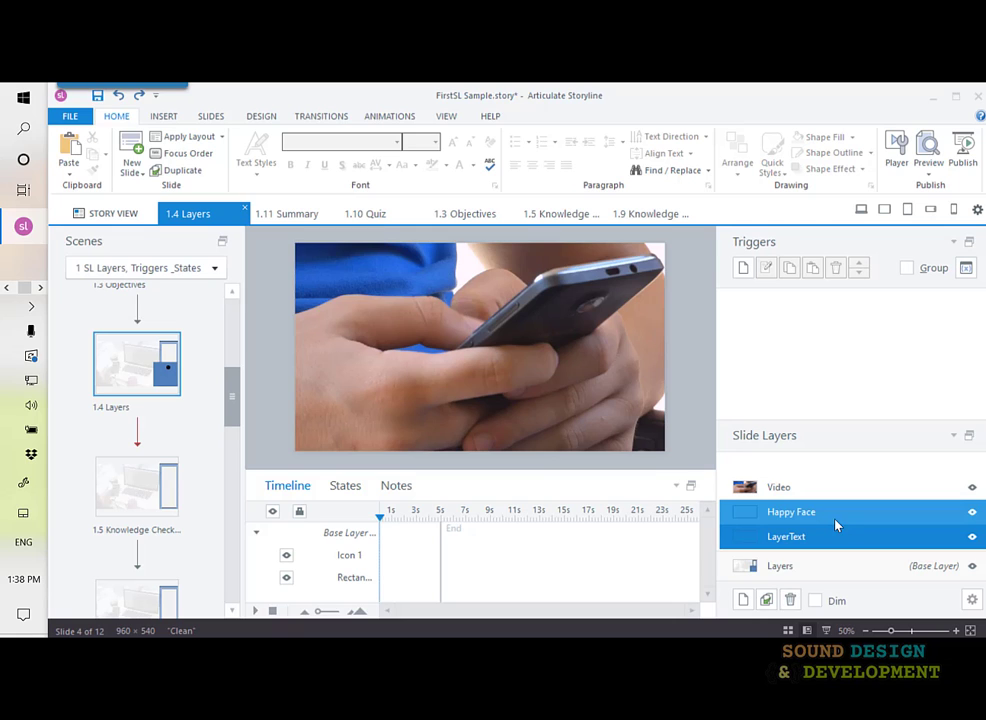
pyautogui.keyDown('ctrl'); pyautogui.click(805, 494); pyautogui.keyUp('ctrl')
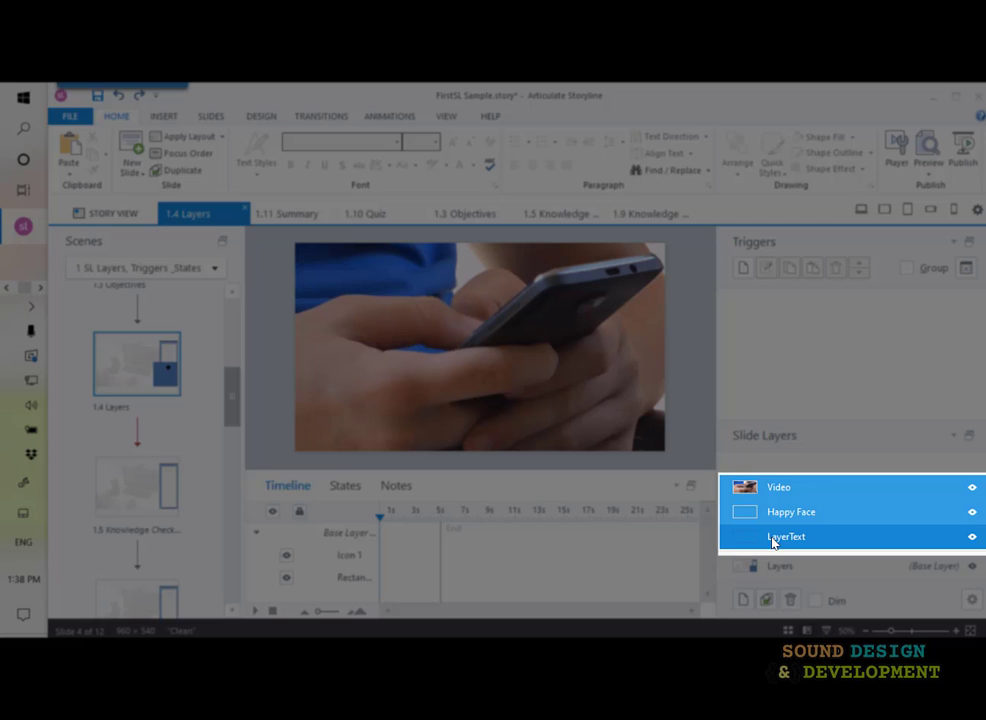
pyautogui.click(790, 600)
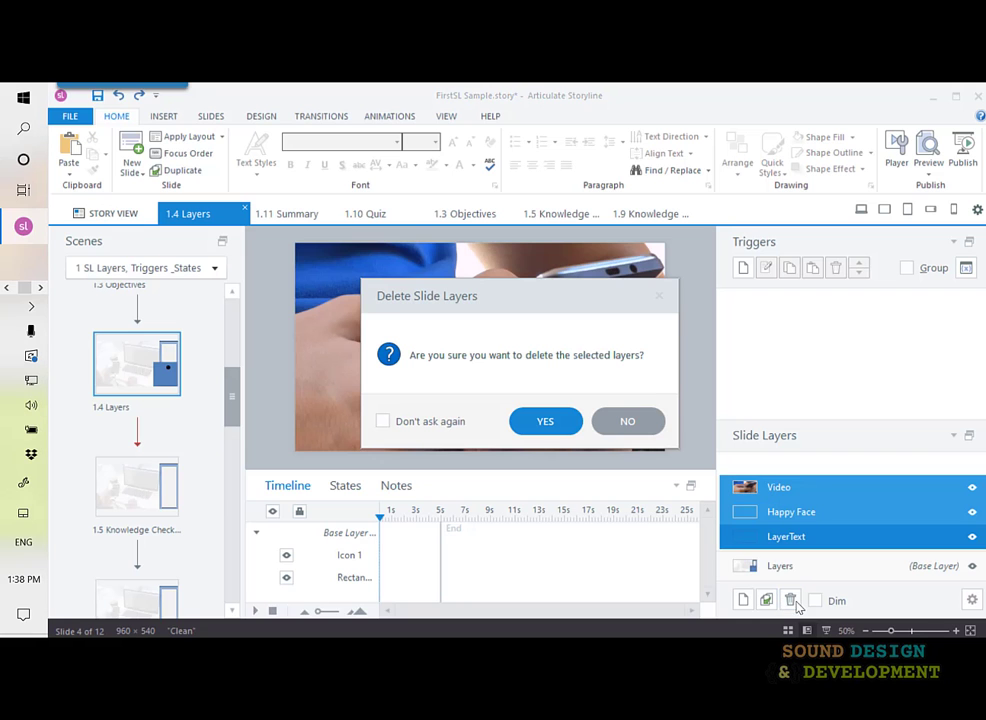
pyautogui.click(543, 420)
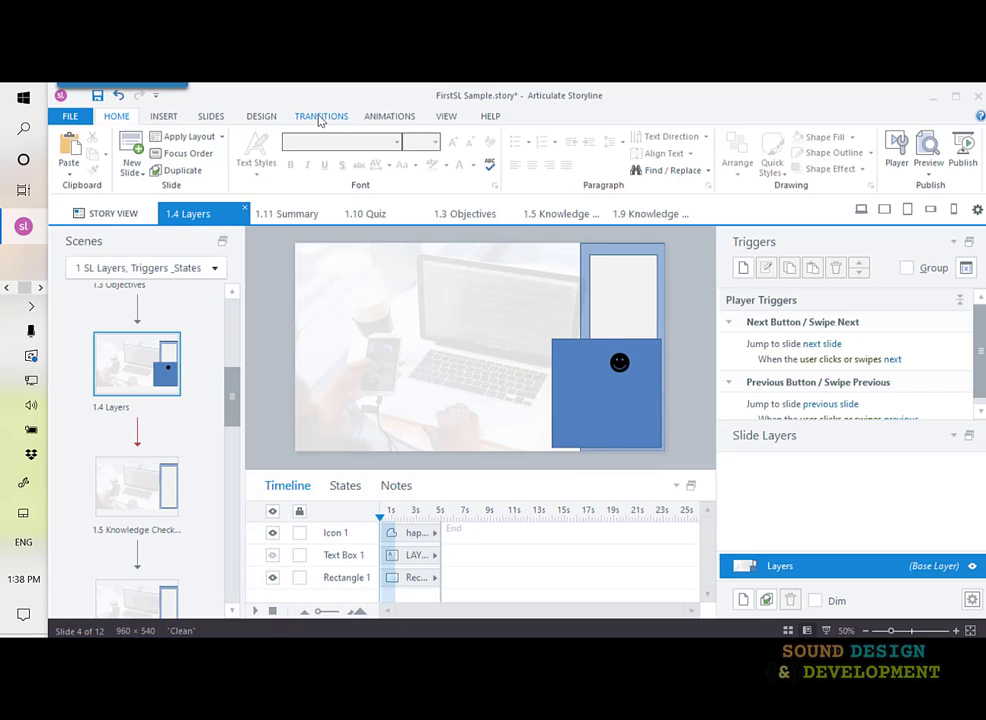
pyautogui.click(118, 97)
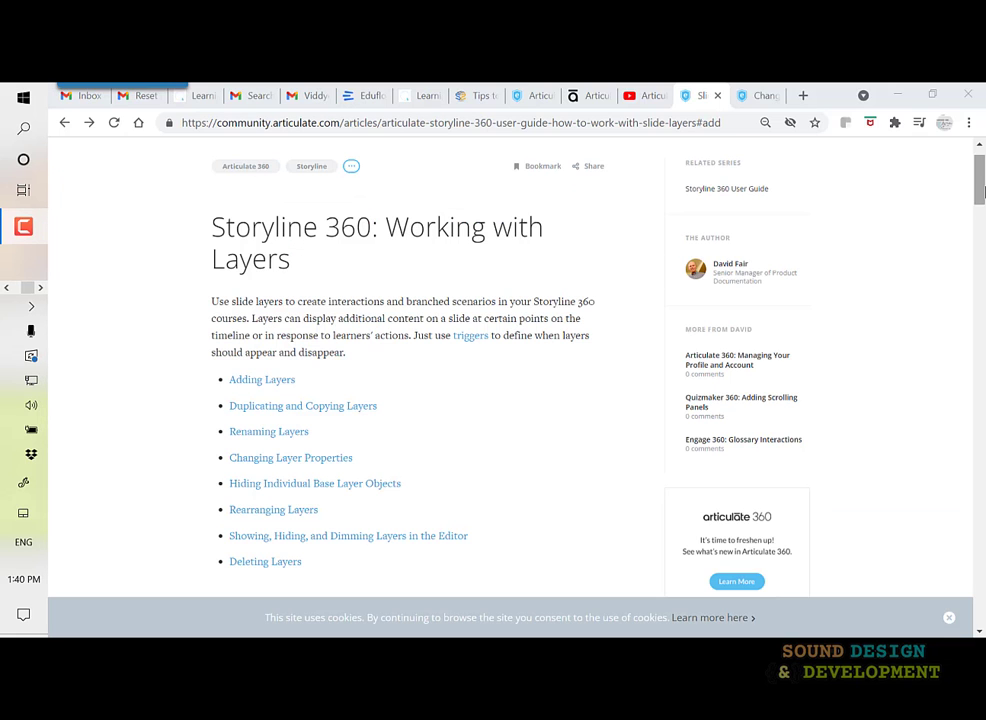
pyautogui.scroll(1, 982, 190)
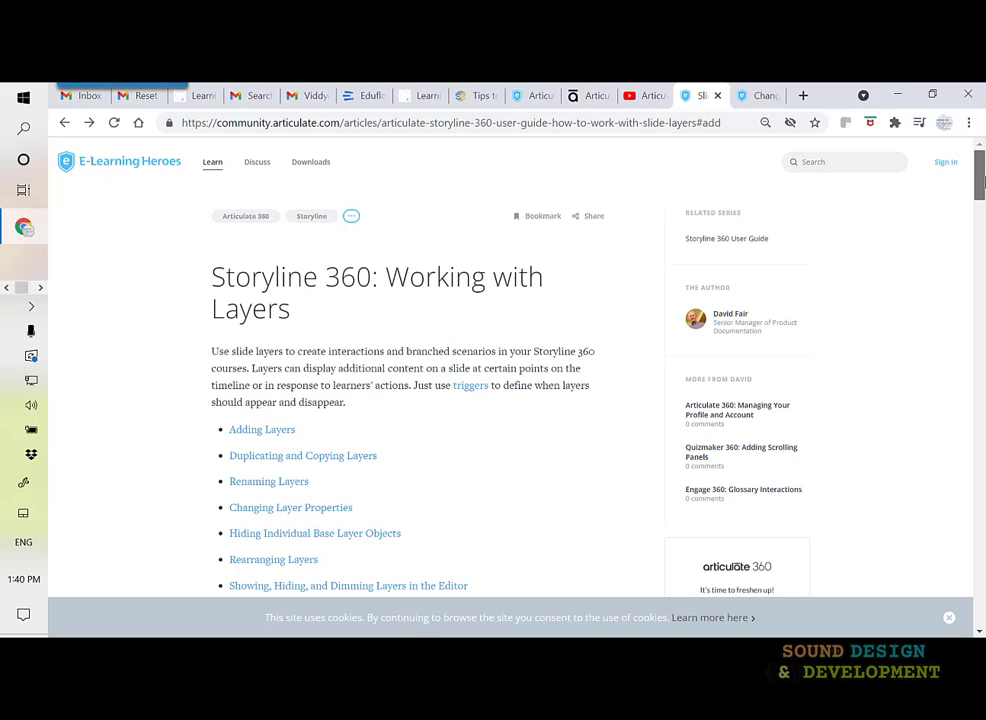
pyautogui.scroll(-1, 982, 188)
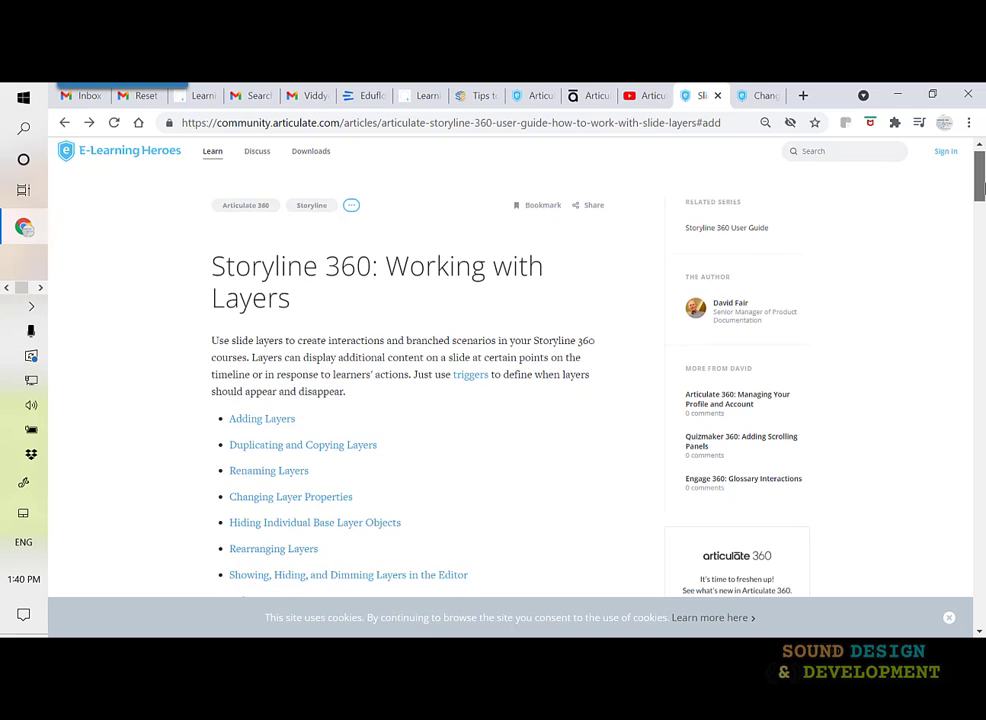
pyautogui.moveTo(983, 188)
pyautogui.mouseDown()
pyautogui.moveTo(983, 197)
pyautogui.moveTo(976, 188)
pyautogui.mouseUp()
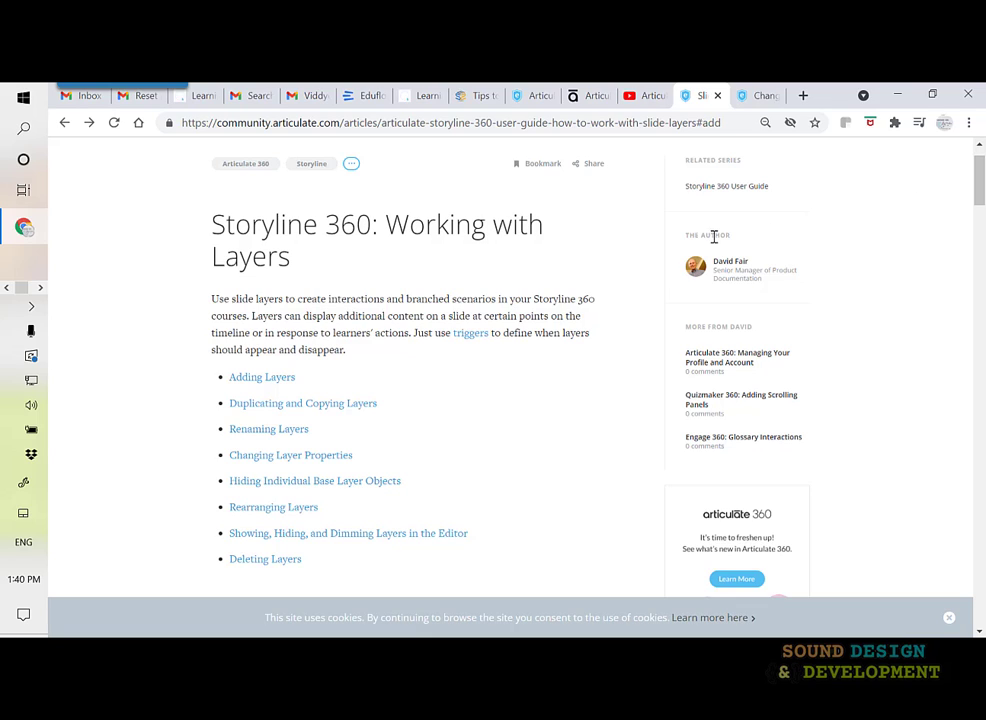